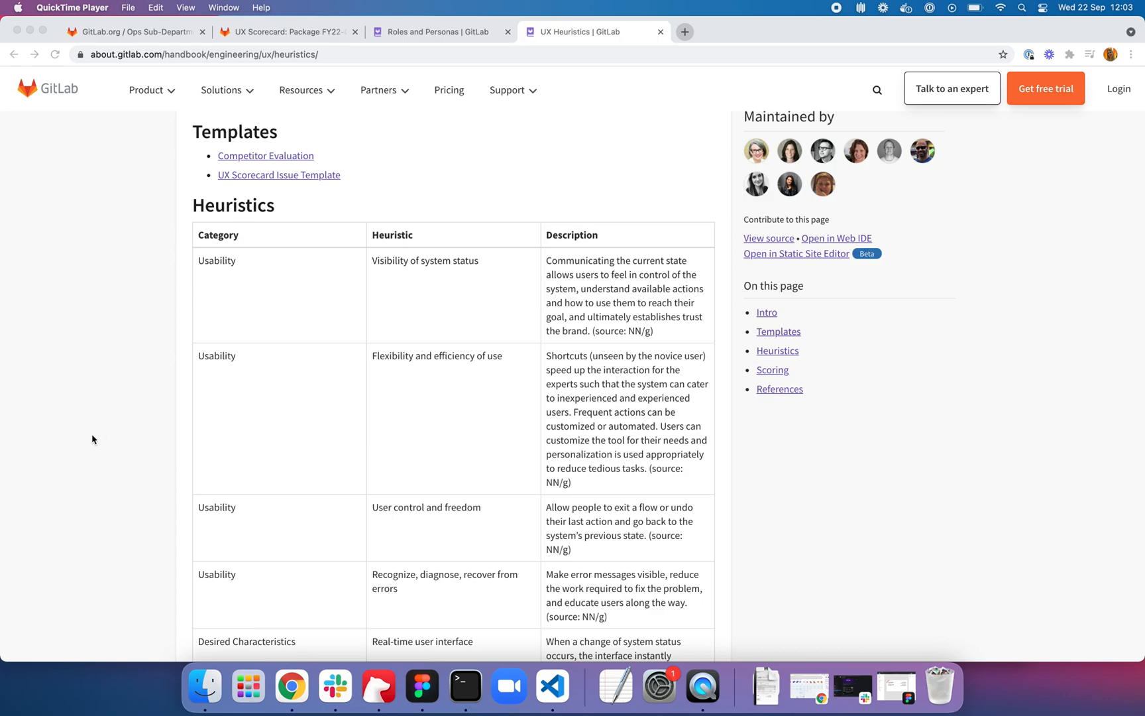
Review the usability, desired characteristics and onboarding entries in the UX Heuristics table.
scroll(93, 438, "down", 2)
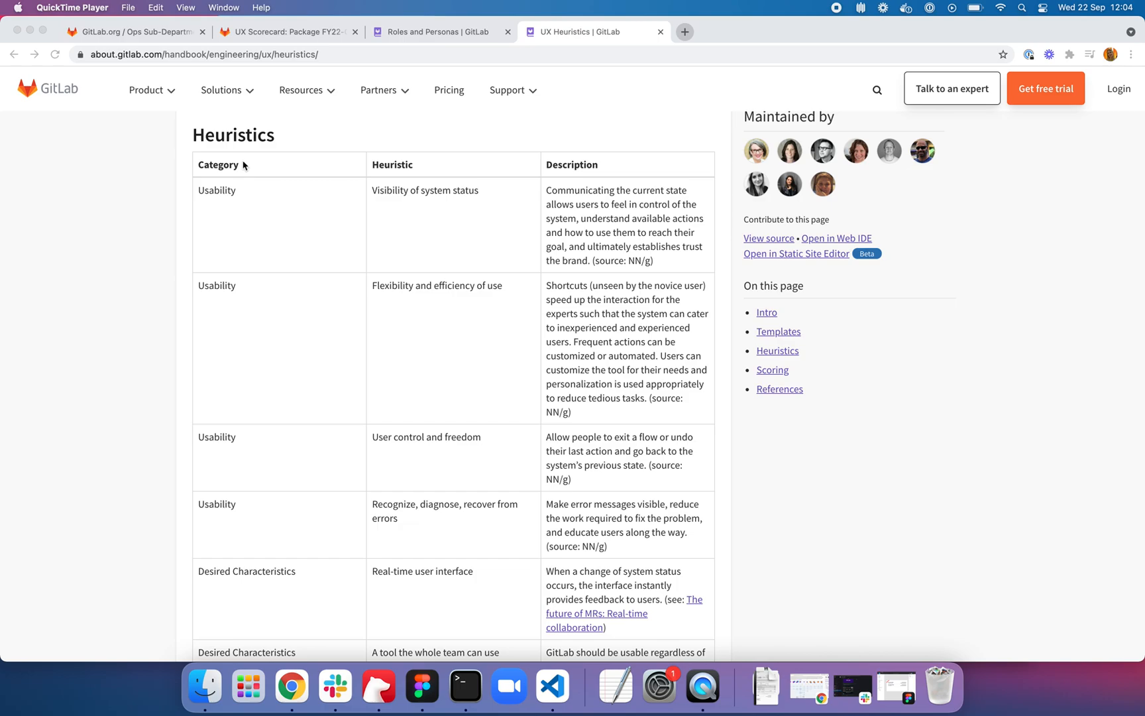
scroll(169, 301, "down", 5)
scroll(169, 301, "down", 10)
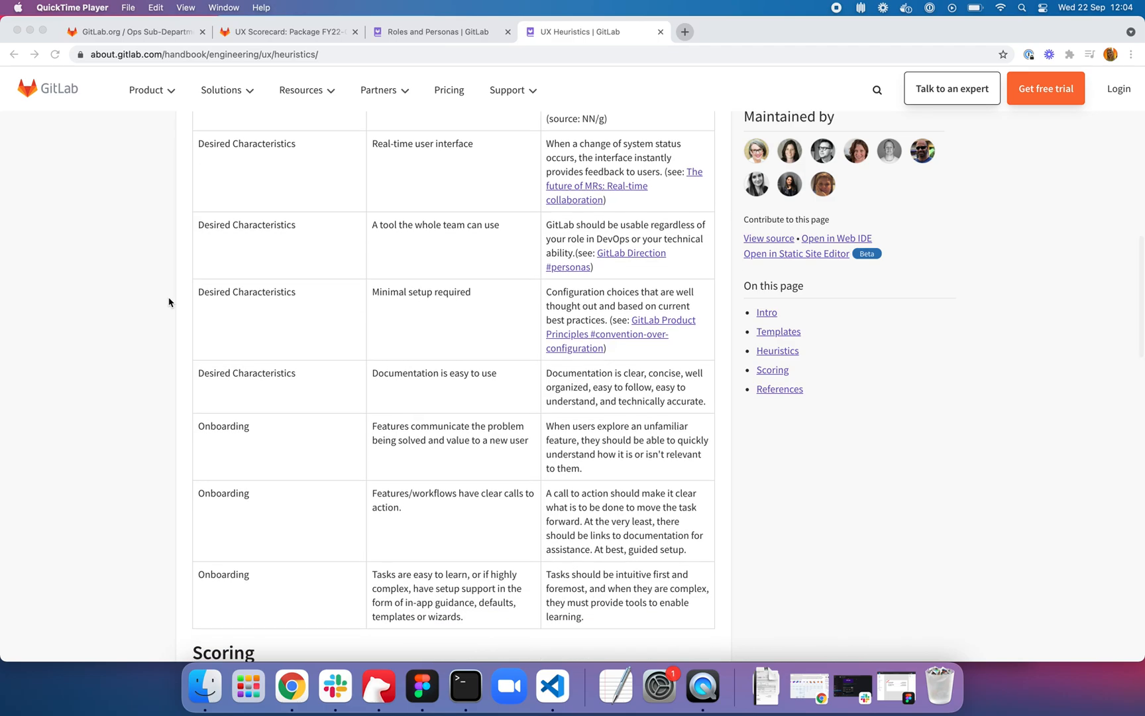
scroll(169, 301, "down", 1)
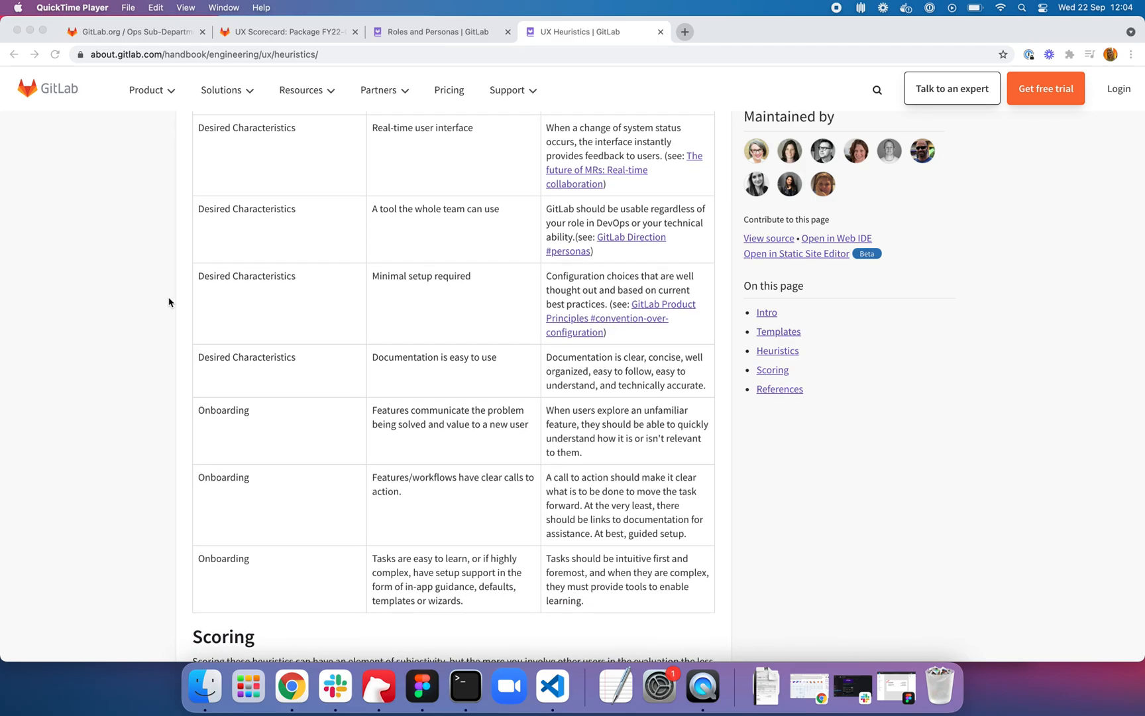
scroll(169, 301, "up", 3)
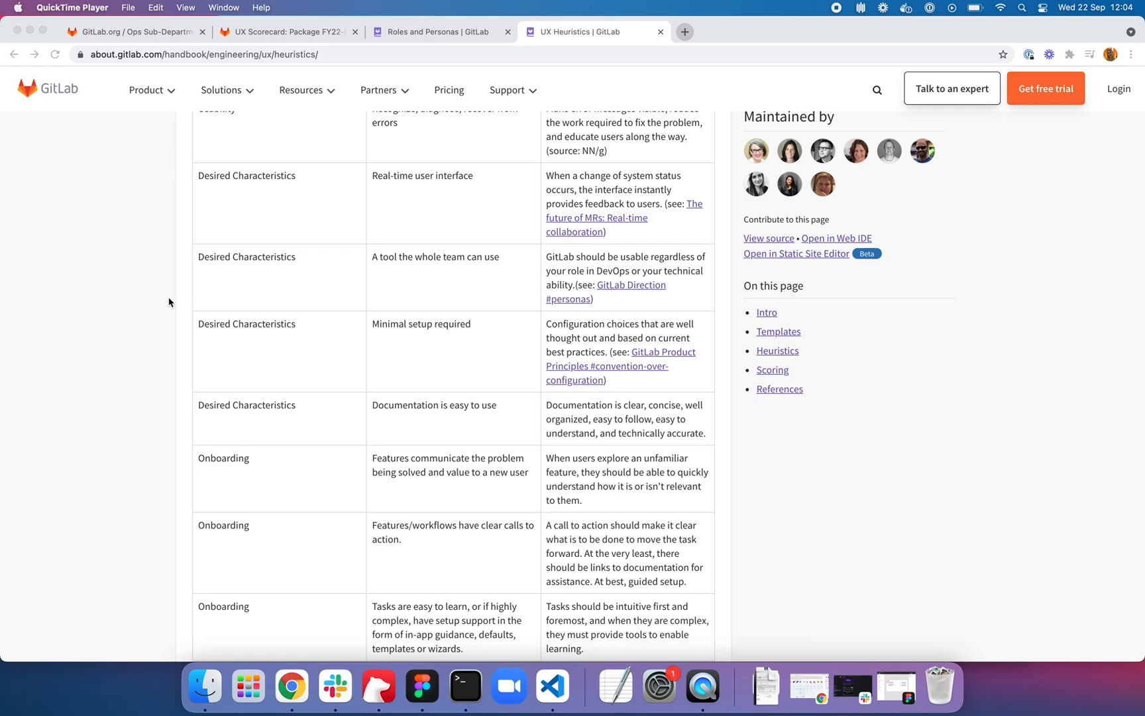
scroll(169, 301, "up", 7)
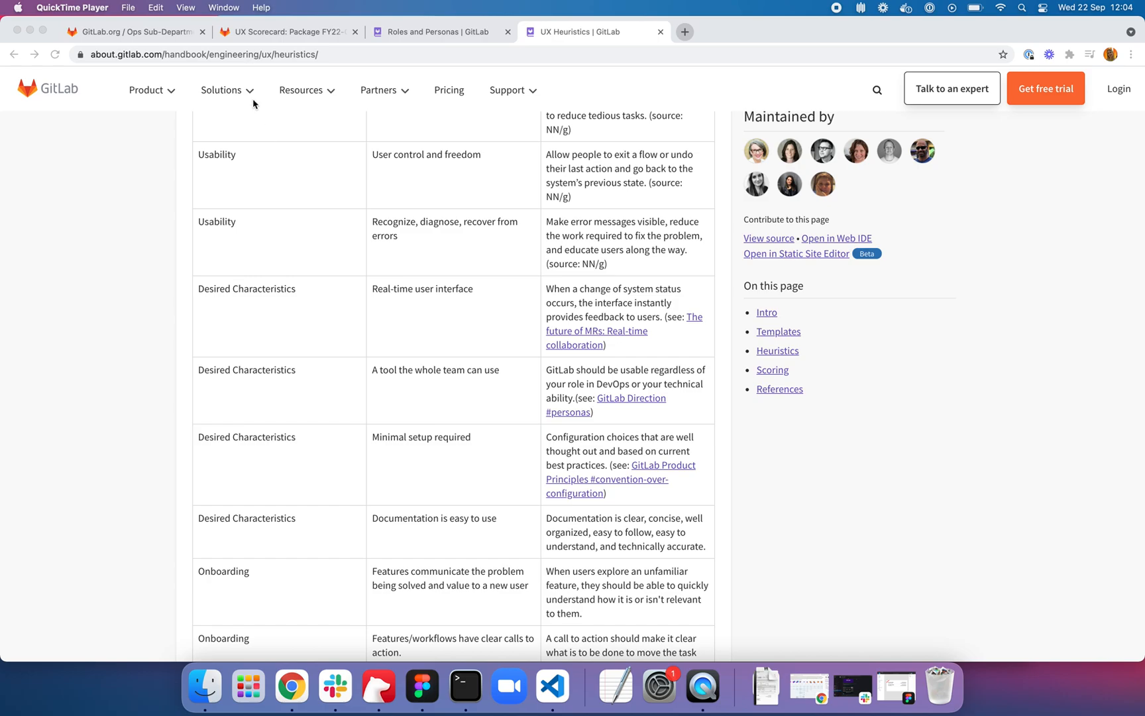
Read the job to be done, scenario and tasks in the UX Scorecard issue on investigating dev dependency metadata.
left_click(265, 35)
scroll(152, 457, "up", 4)
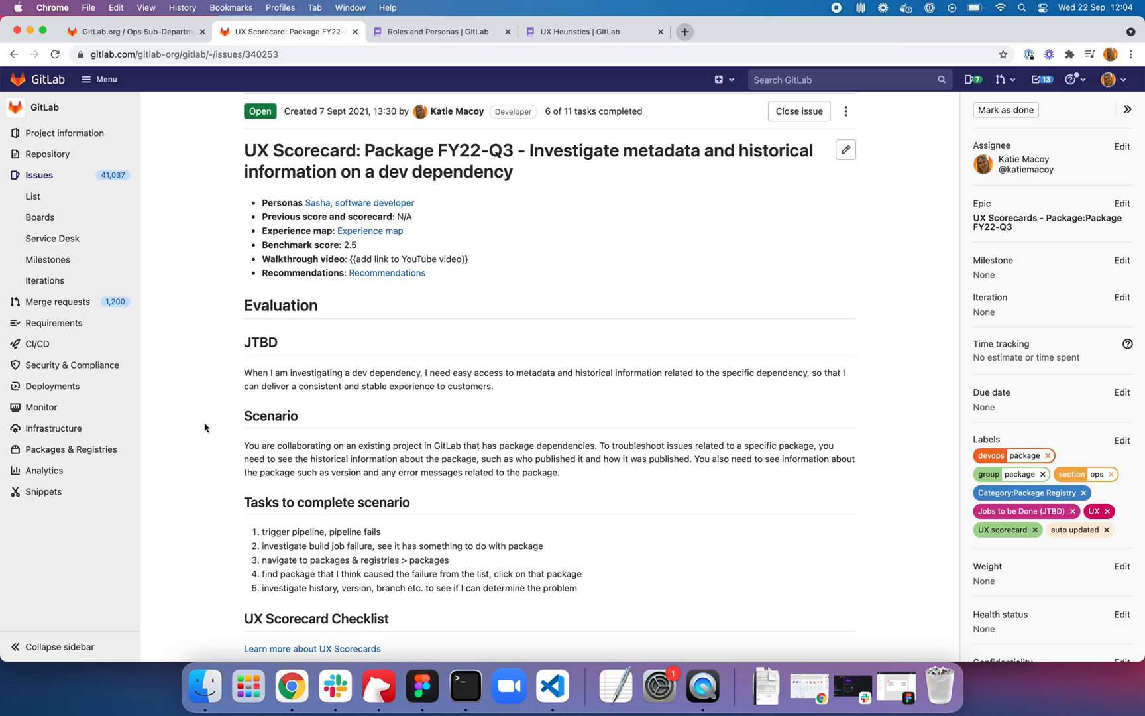
scroll(205, 427, "down", 3)
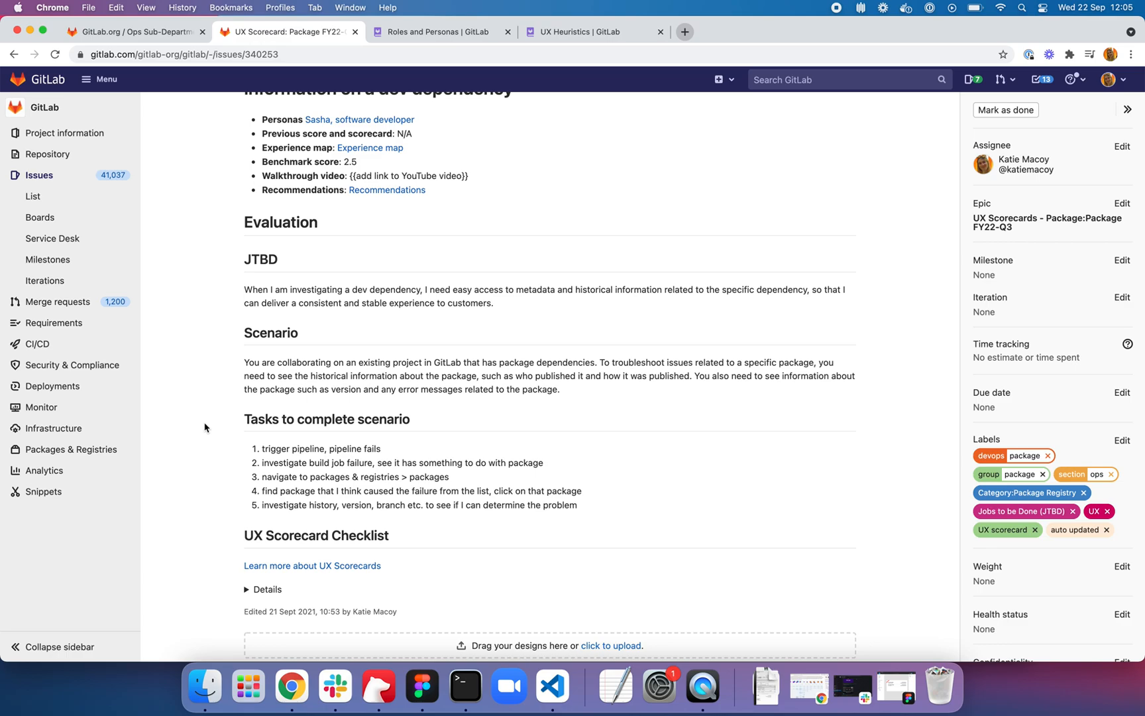
Open the all_tests job of the latest failed pipeline in the ux scorecard metadata project.
left_click(158, 32)
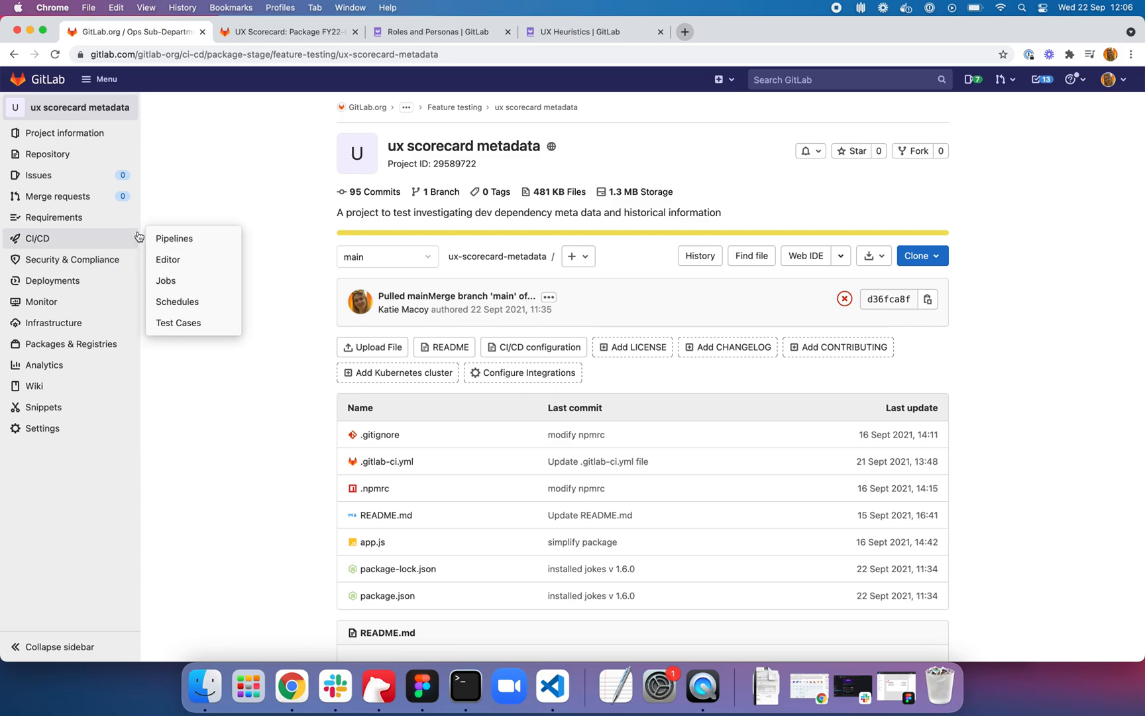
mouse_move(136, 238)
left_click(177, 240)
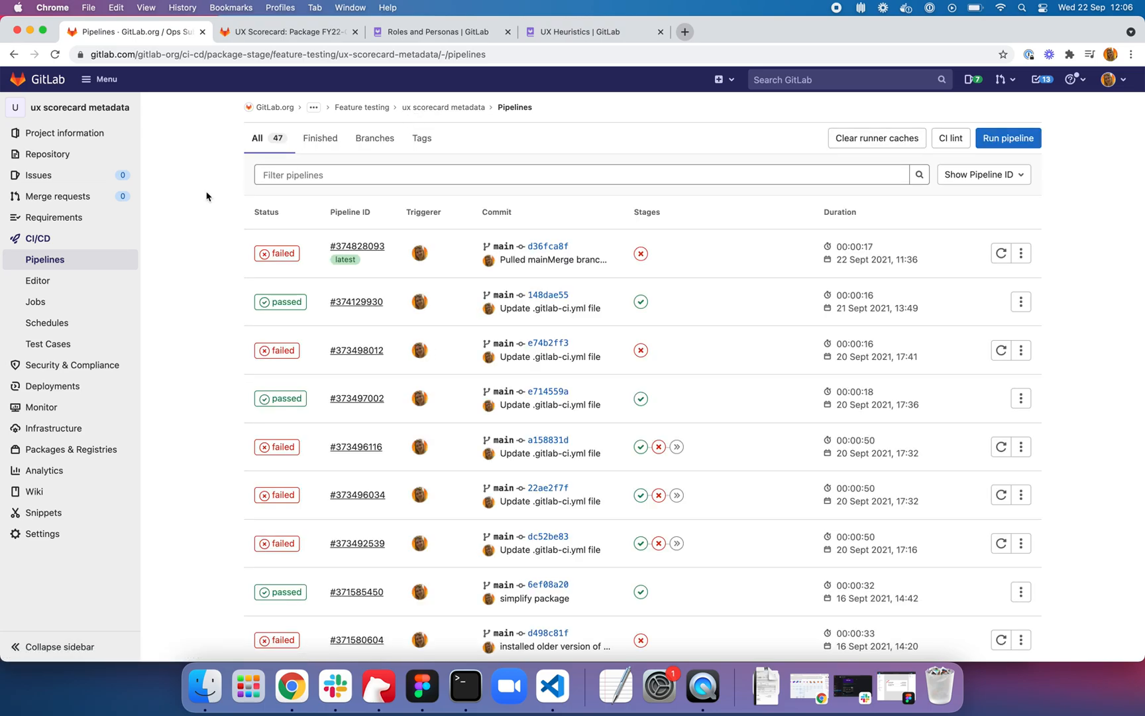
left_click(284, 255)
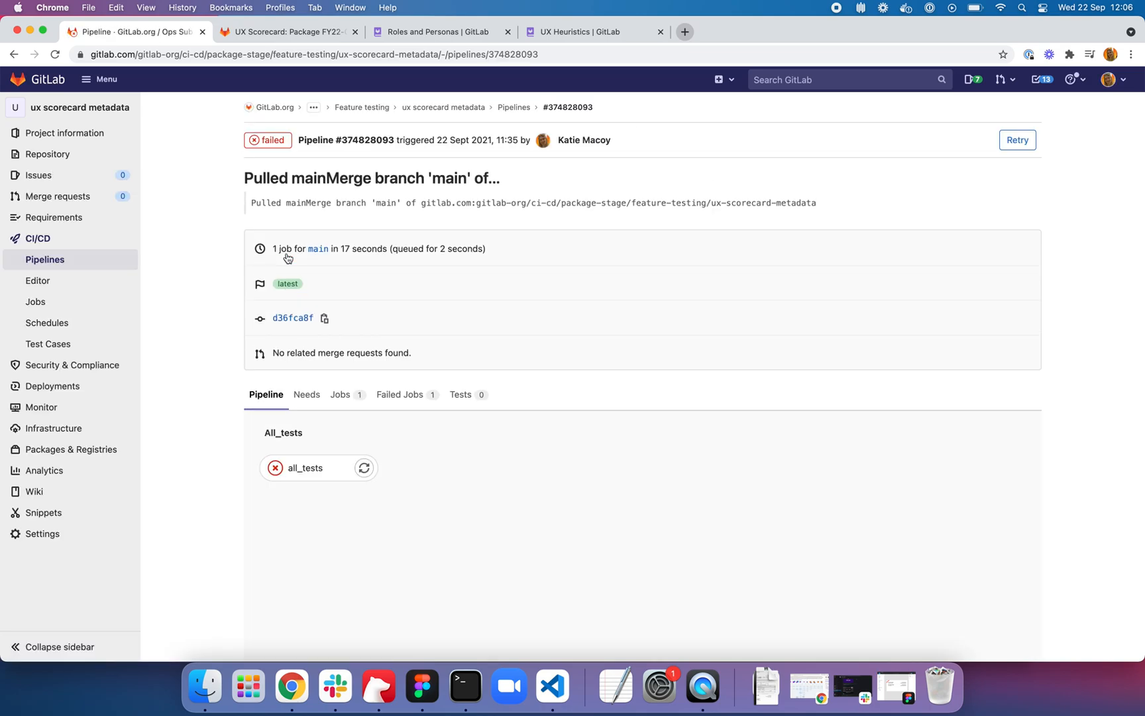
left_click(305, 479)
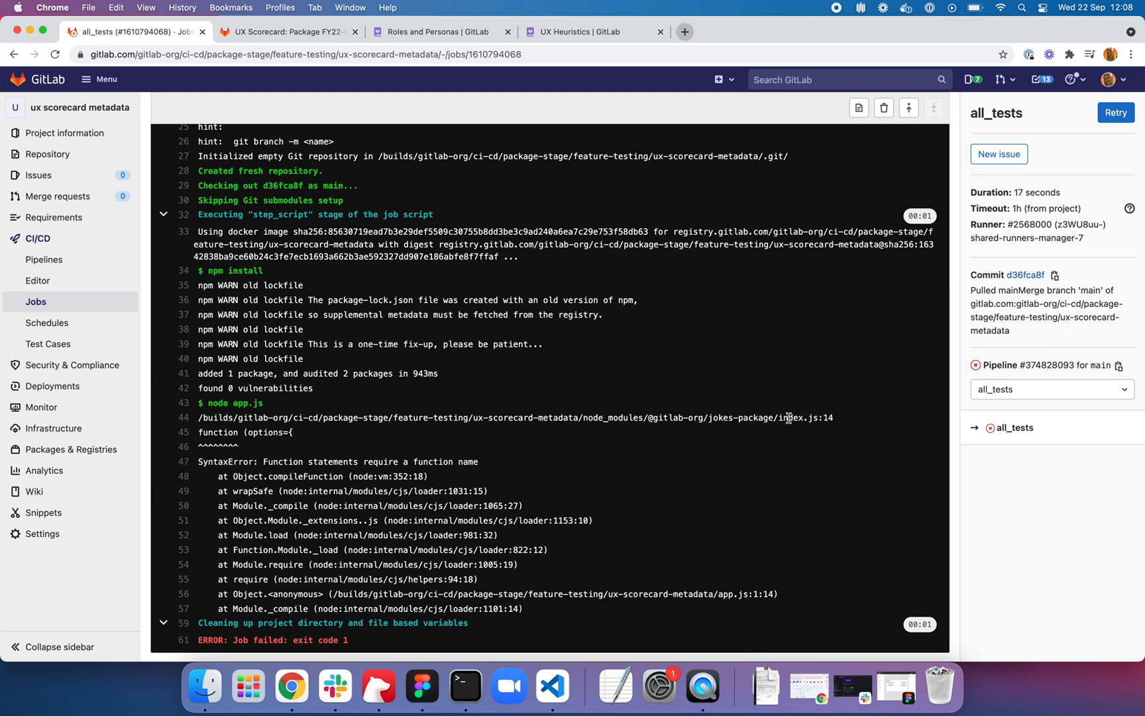
left_click_drag(779, 417, 813, 424)
left_click(758, 484)
scroll(649, 417, "left", 1)
scroll(649, 416, "right", 1)
left_click_drag(650, 417, 773, 416)
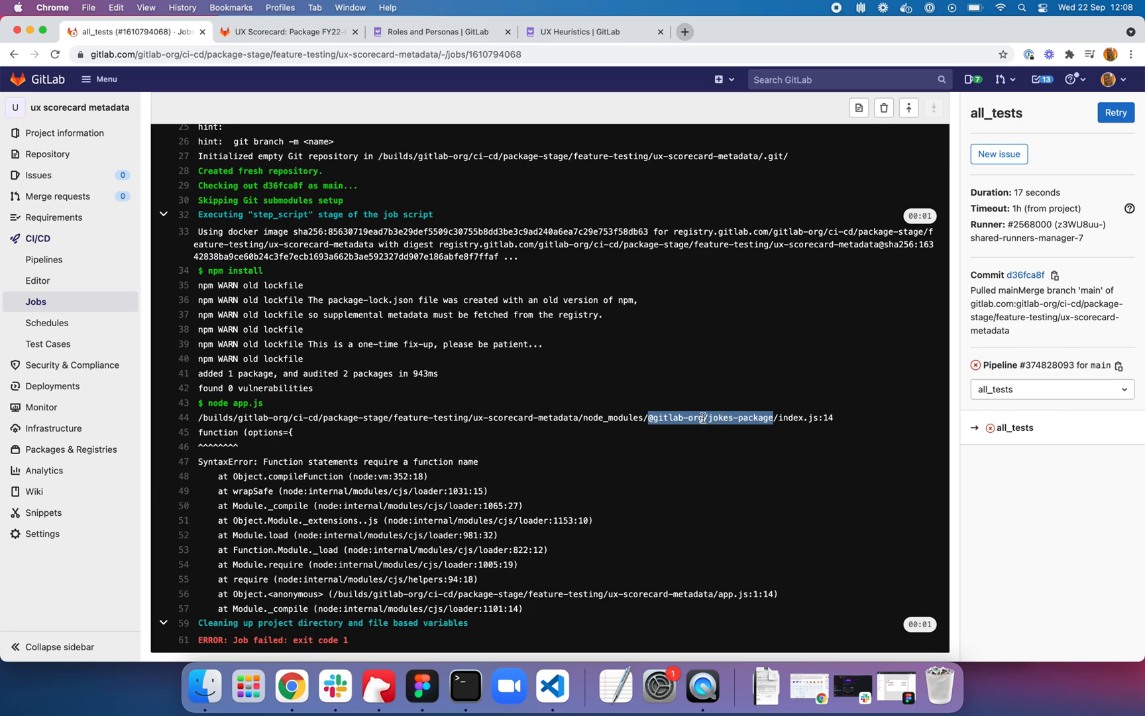
left_click(693, 471)
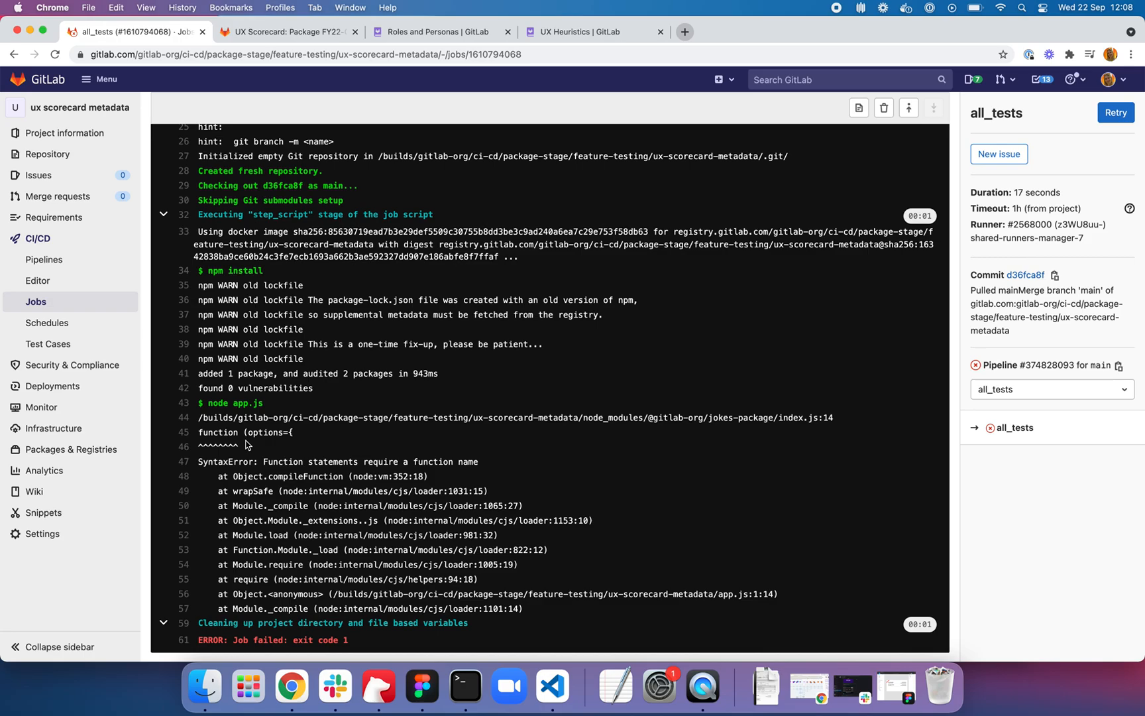
Open the project's Package Registry and look through the full list of packages and versions.
mouse_move(72, 449)
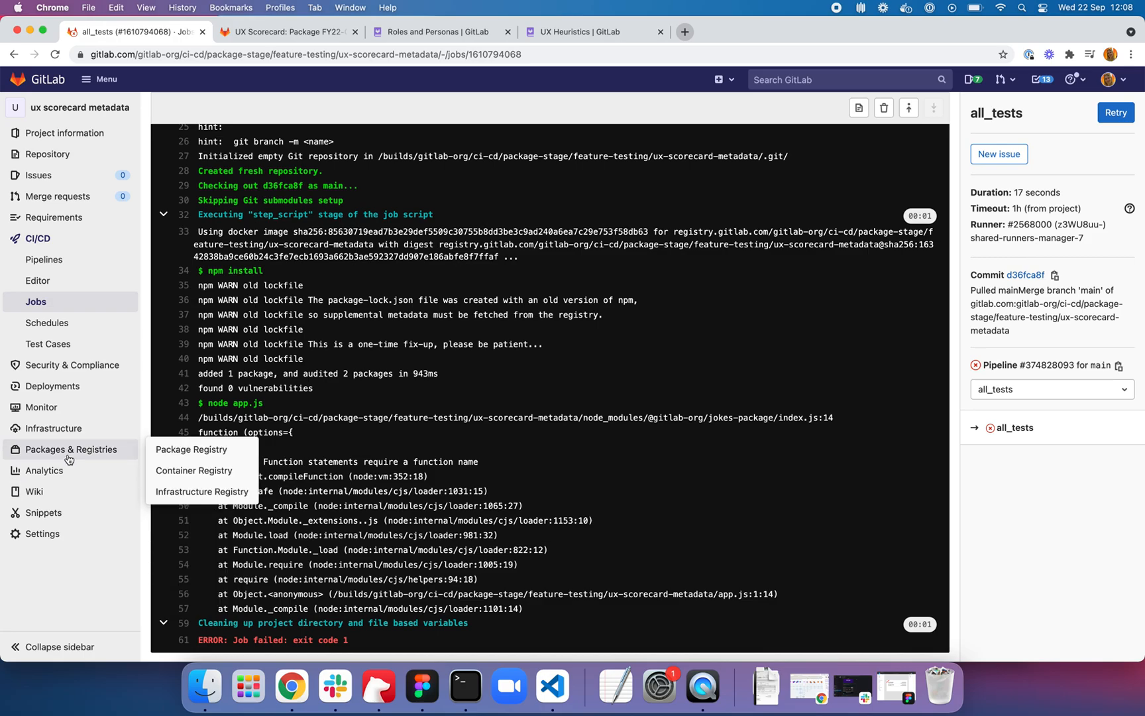
left_click(201, 457)
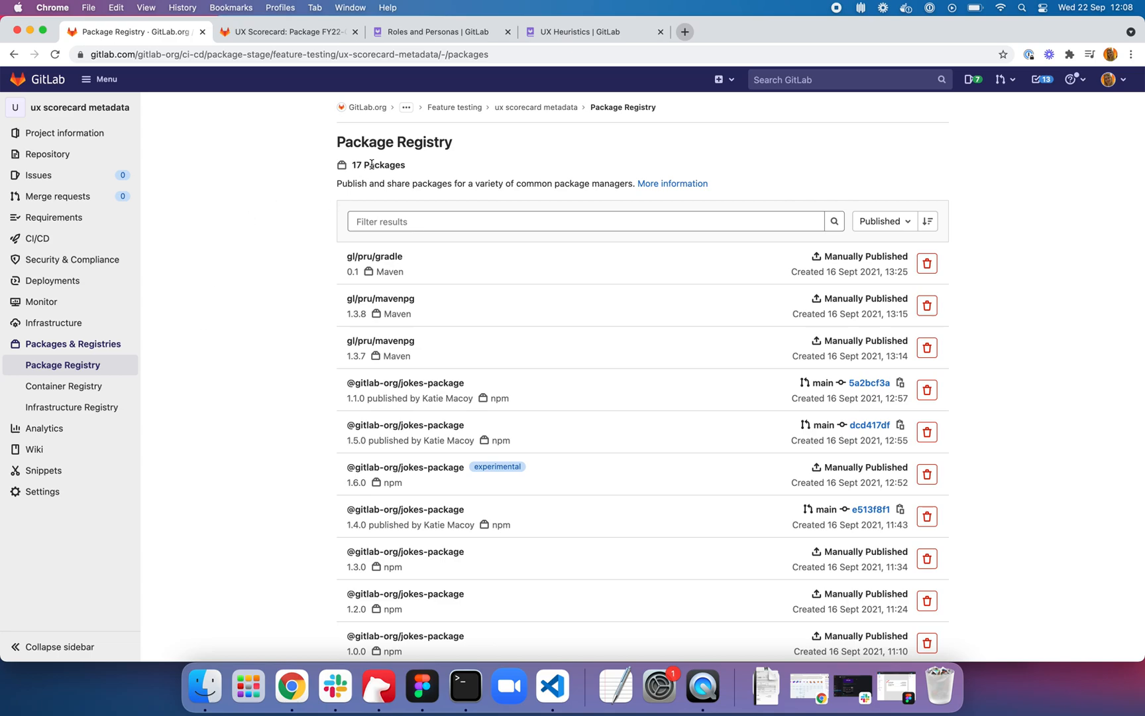
scroll(267, 362, "down", 5)
scroll(267, 362, "down", 5)
scroll(267, 362, "up", 10)
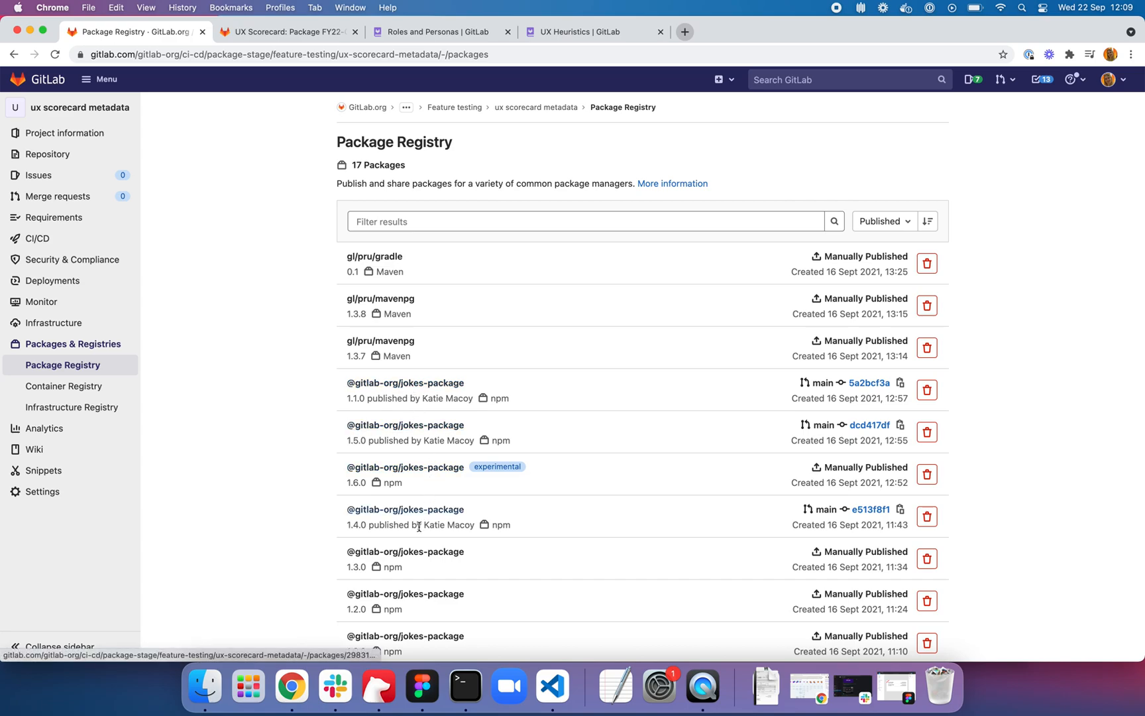
scroll(418, 537, "down", 1)
scroll(278, 457, "up", 1)
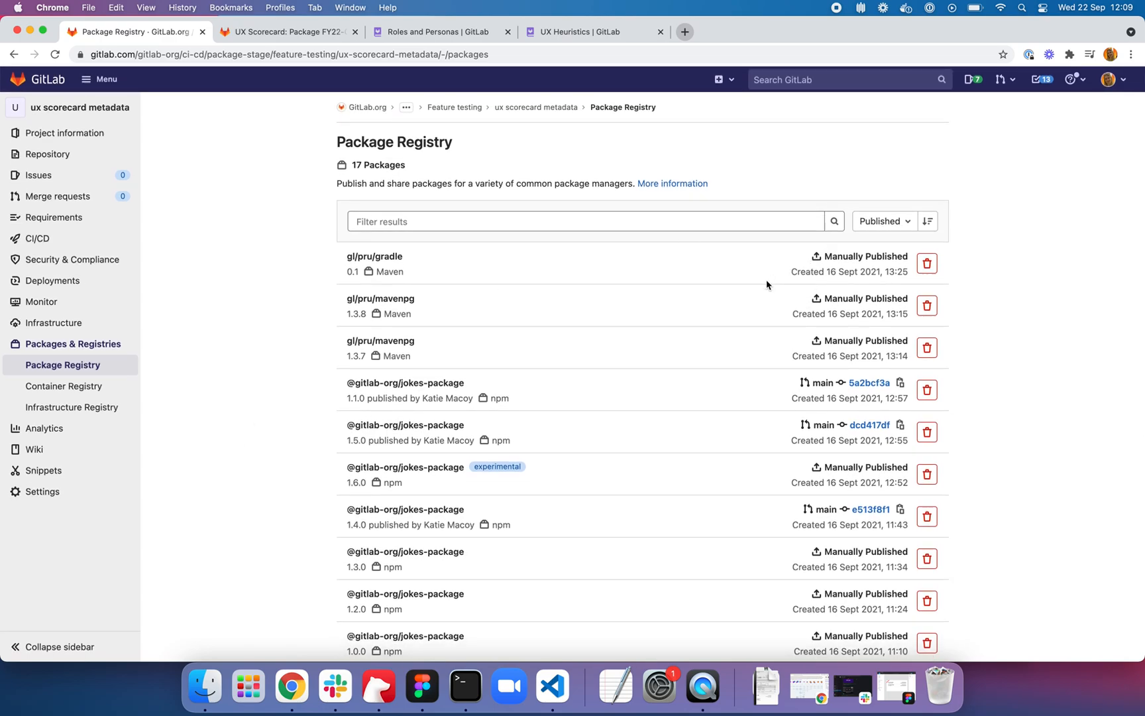
scroll(757, 297, "down", 4)
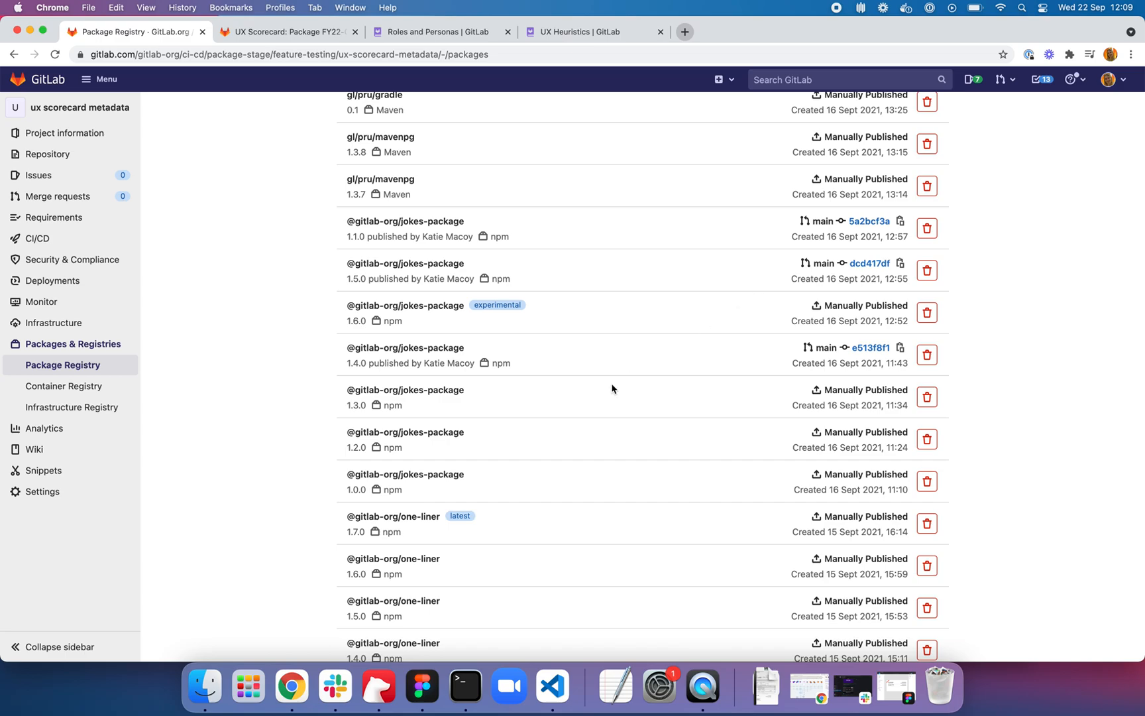
scroll(591, 401, "down", 2)
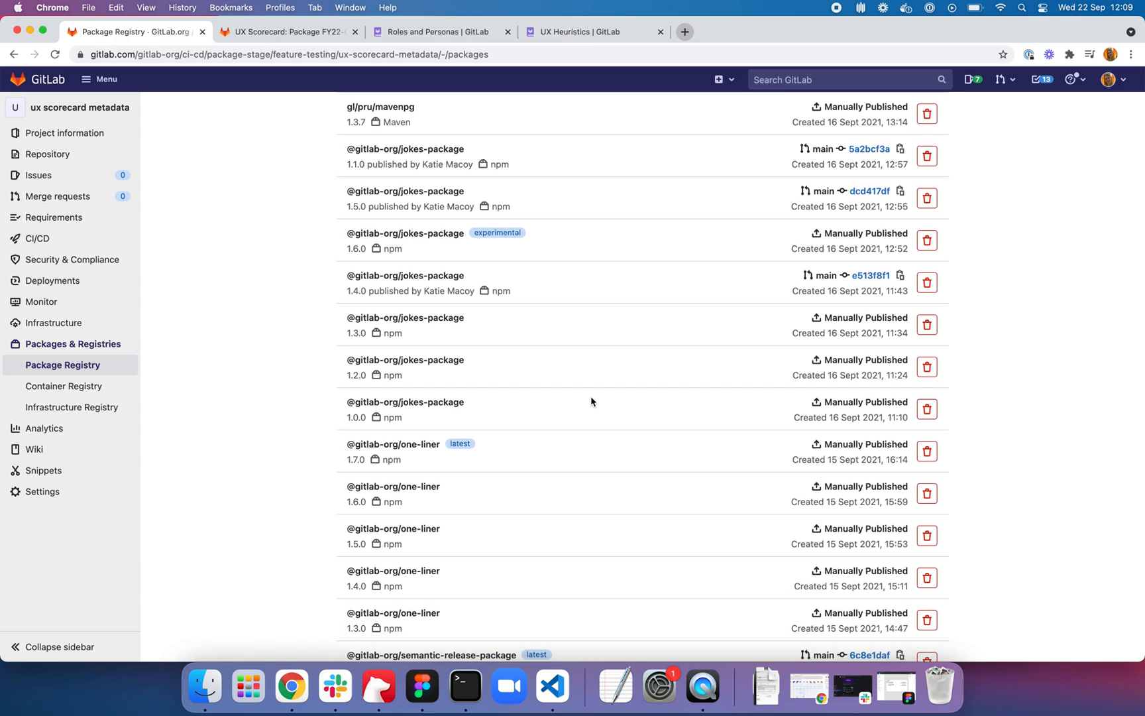
scroll(590, 398, "down", 1)
scroll(610, 362, "up", 5)
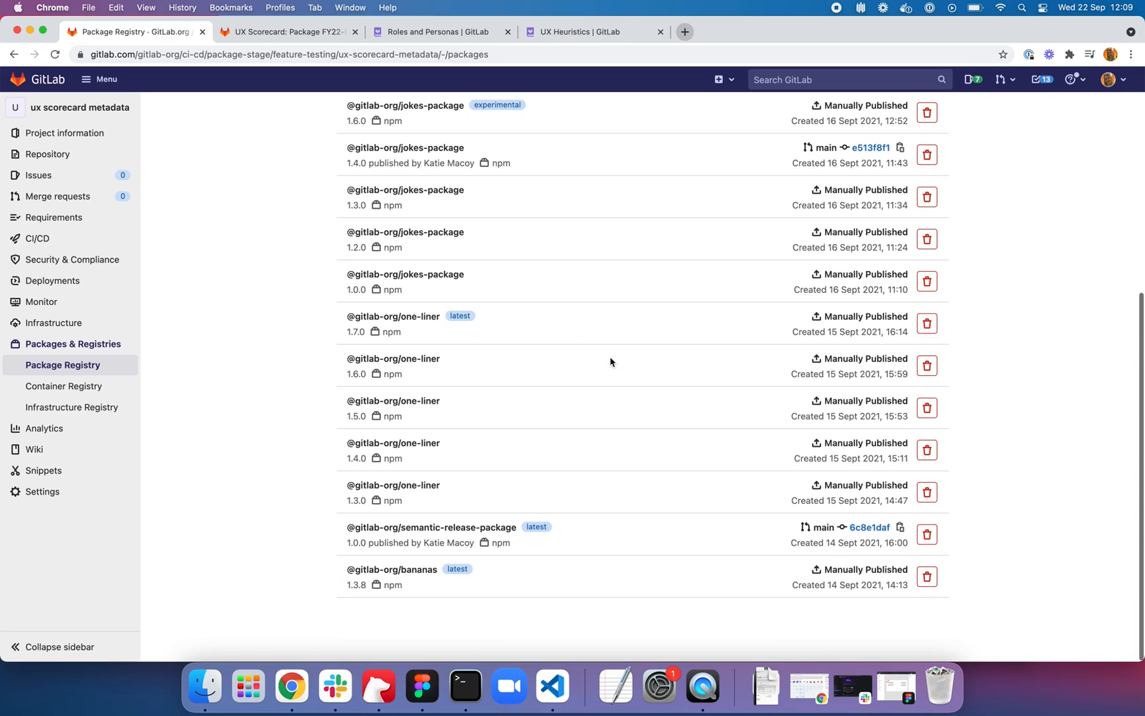
Filter the package list by jokes-package.
left_click(475, 219)
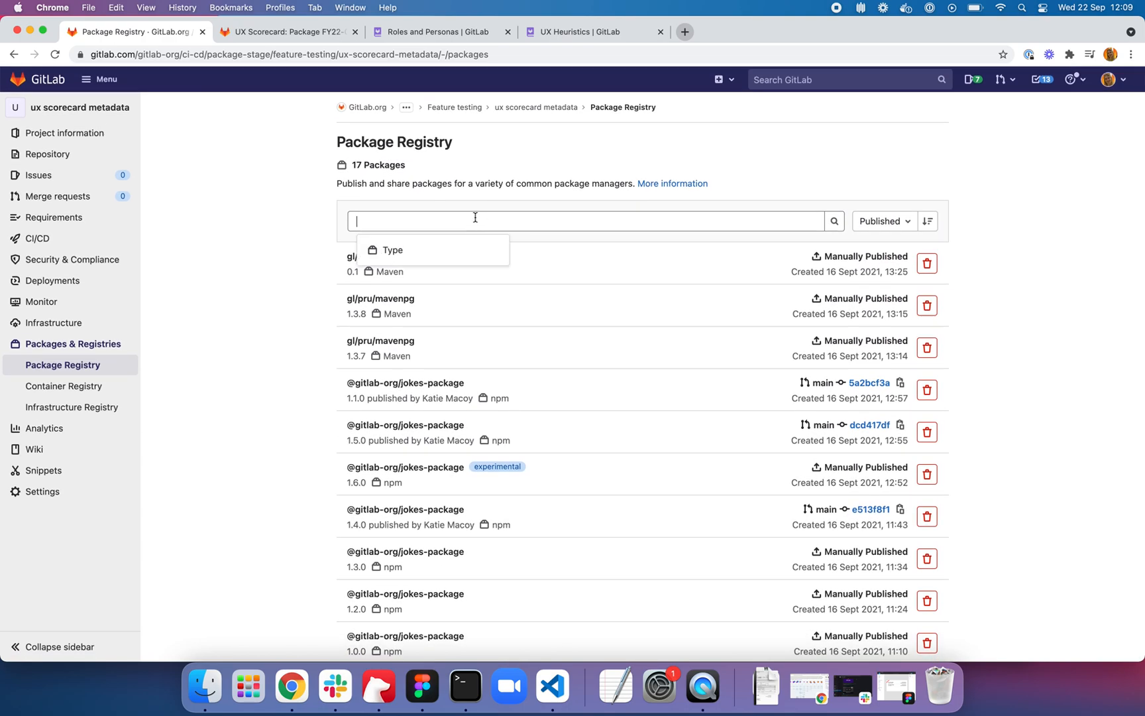
type("jokes-package")
key("Return")
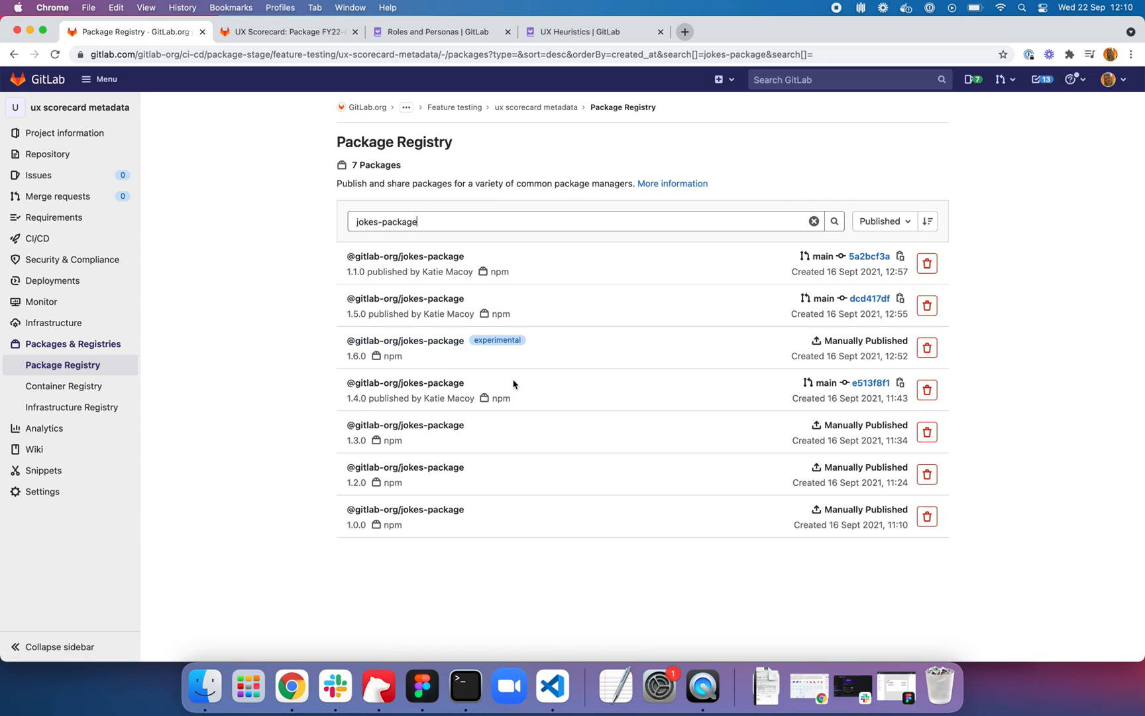
Open the experimental 1.6.0 jokes-package and go from its other versions to version 1.5.0.
left_click(432, 342)
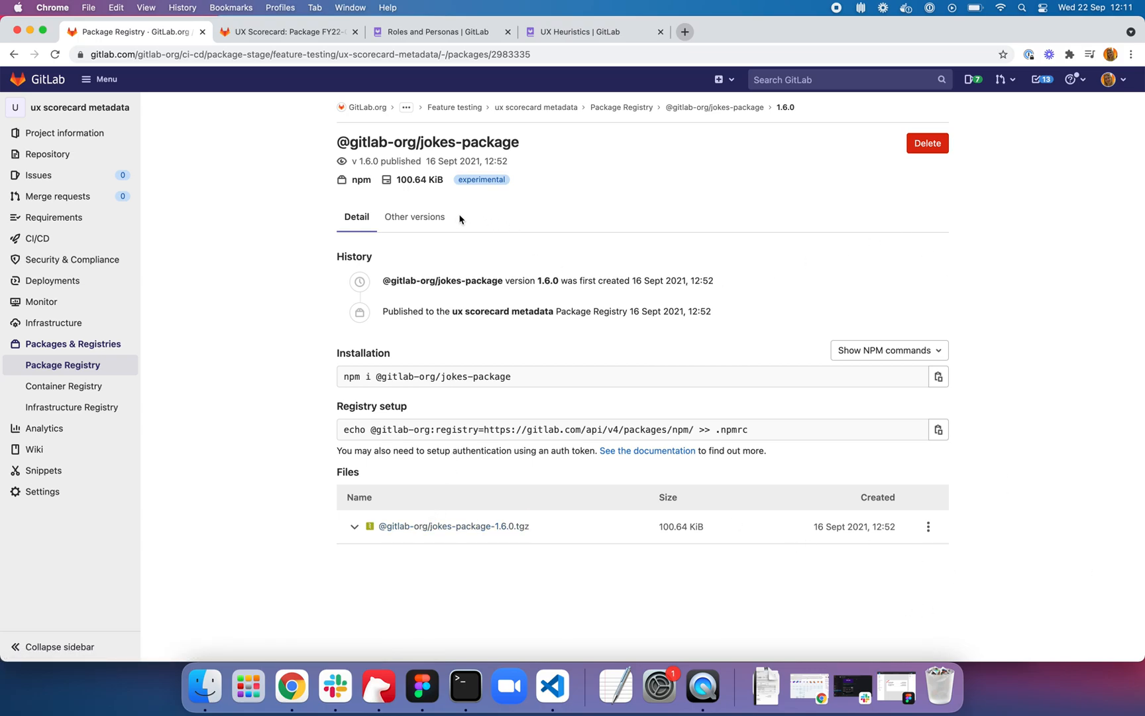
left_click(423, 222)
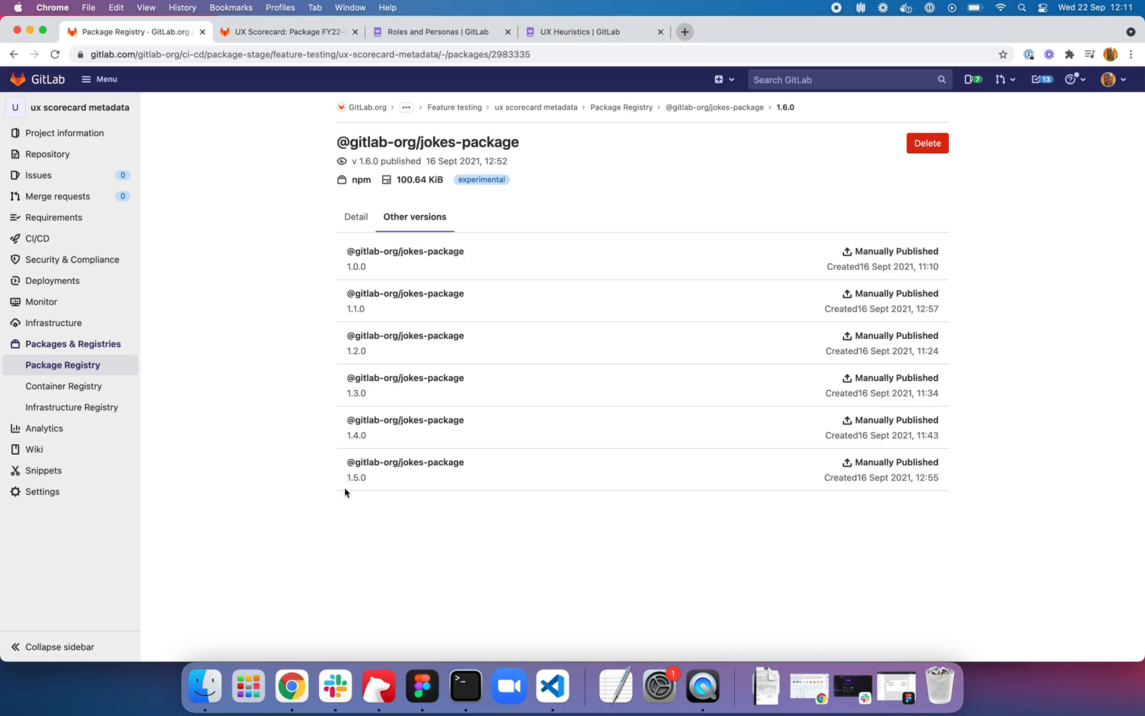
left_click(395, 465)
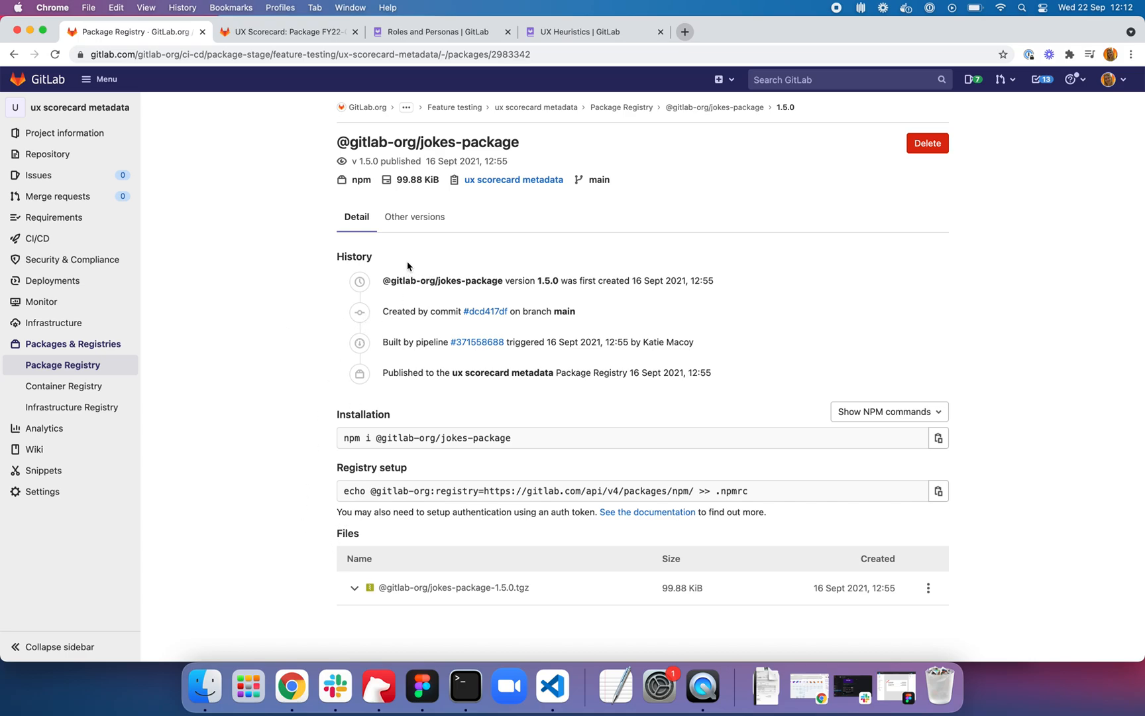
View the commit that created version 1.5.0 in a separate browser tab, and return to the package details.
left_click(486, 312, "super")
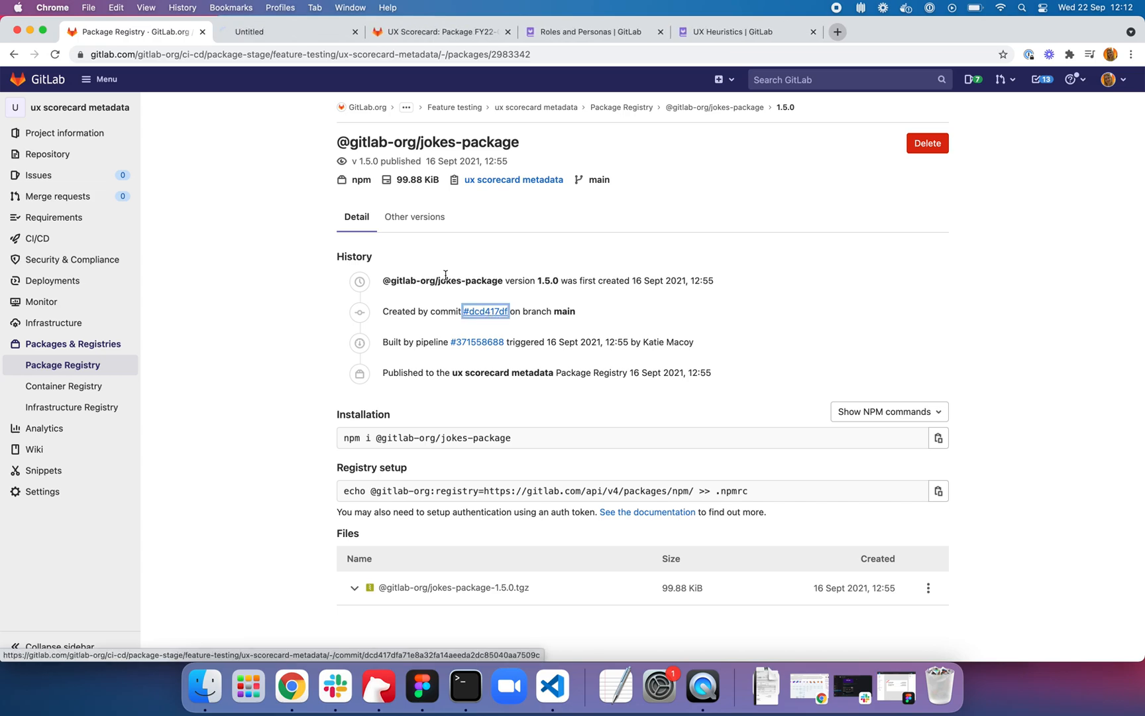
left_click(278, 32)
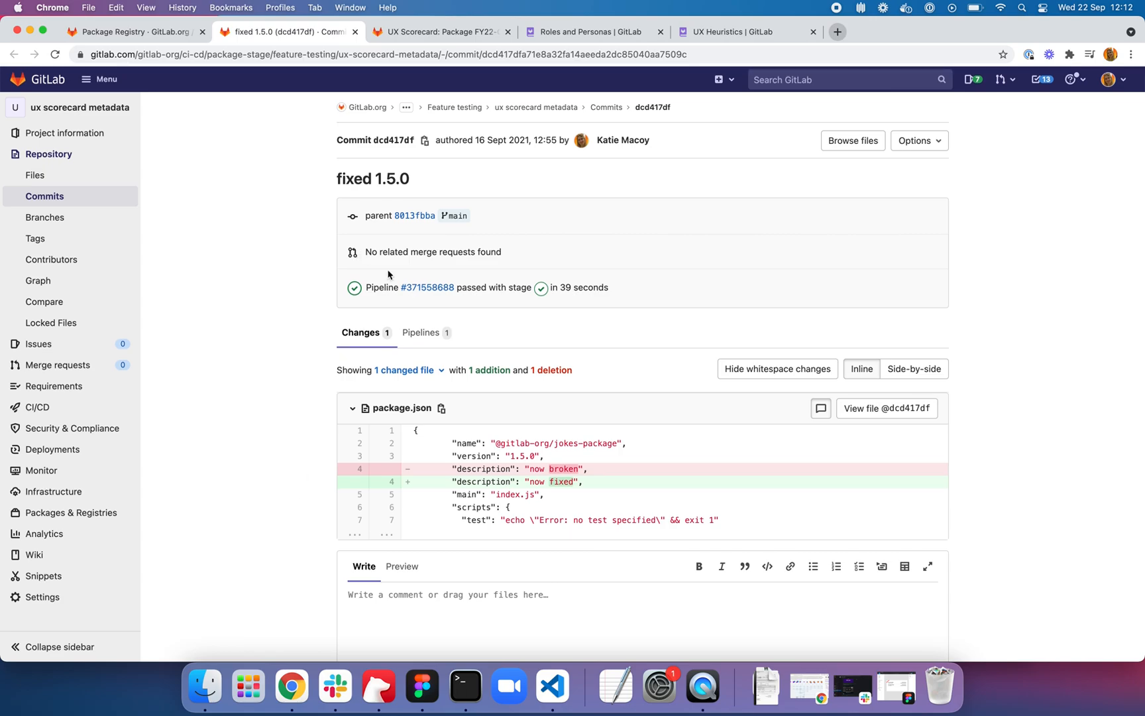
left_click(145, 36)
left_click(232, 300)
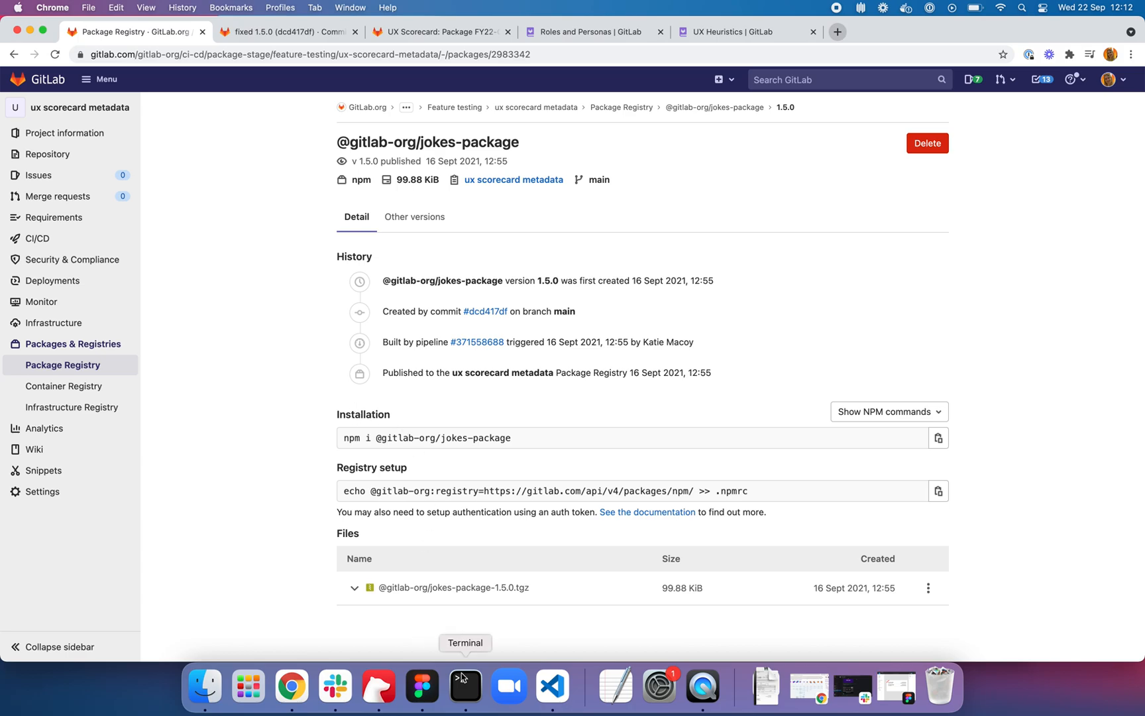
Copy the package's npm install command and switch to a new Terminal window, closing the old one.
left_click(938, 437)
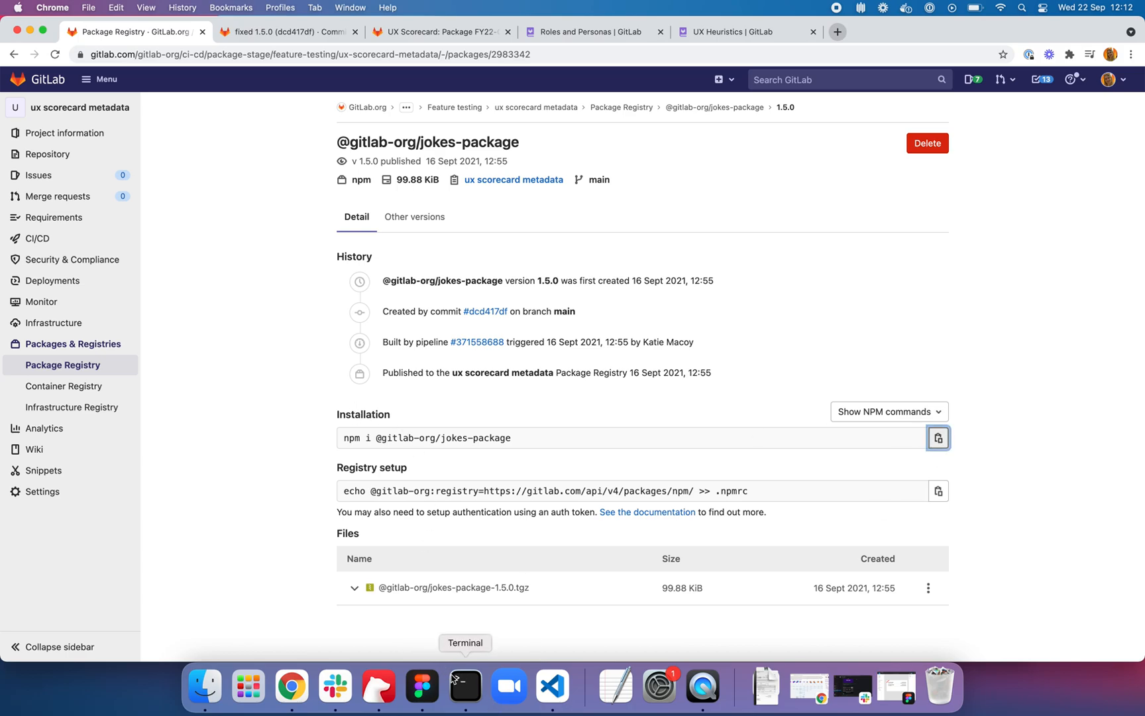
left_click(465, 685)
key("super+n")
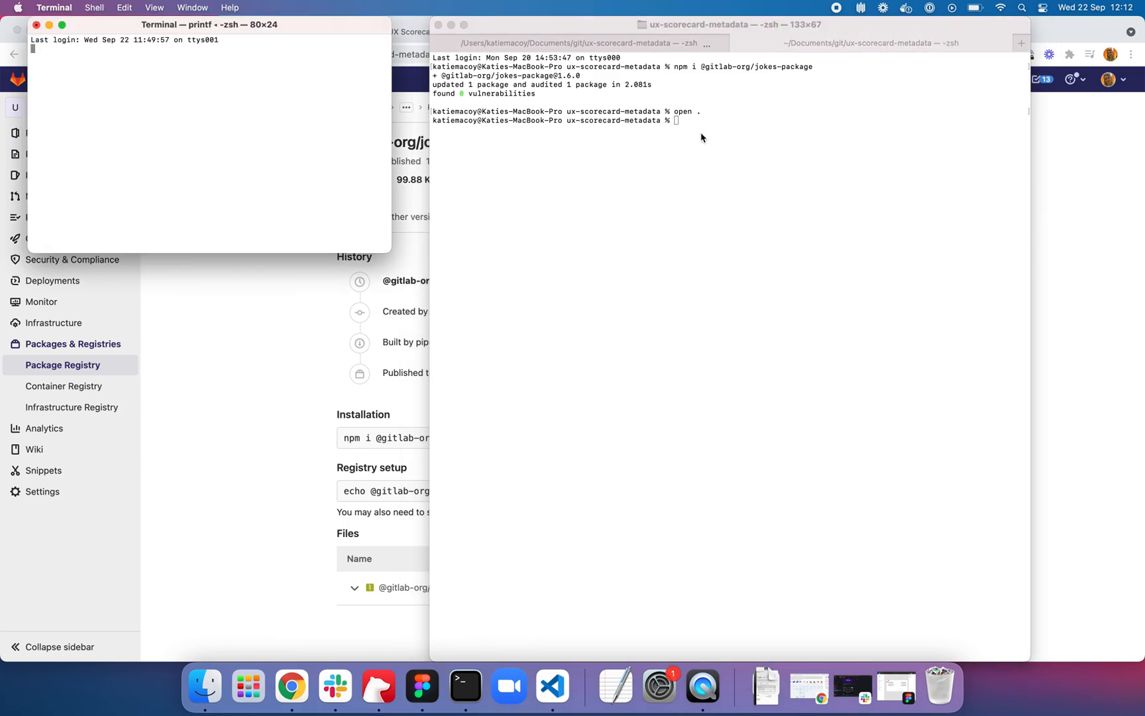
left_click(438, 25)
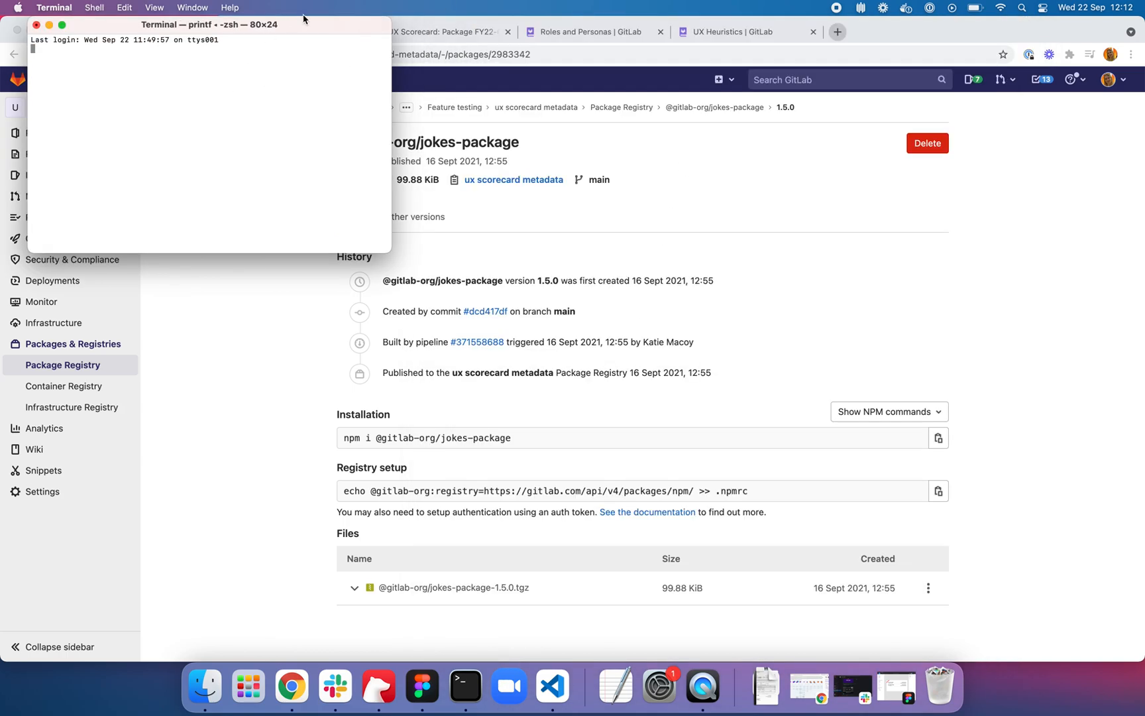
left_click_drag(295, 21, 535, 65)
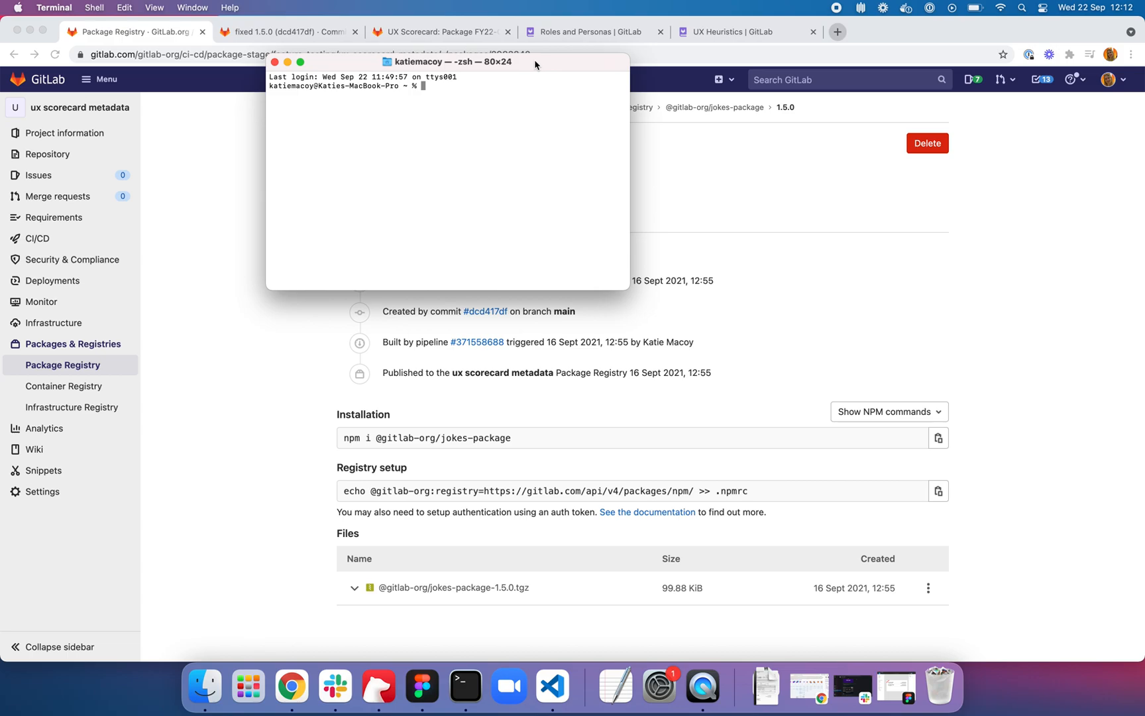
Change the Terminal's working directory to Documents/git/ux-scorecard-metadata.
type("cd Documents/git/ux-")
key("Tab")
key("Return")
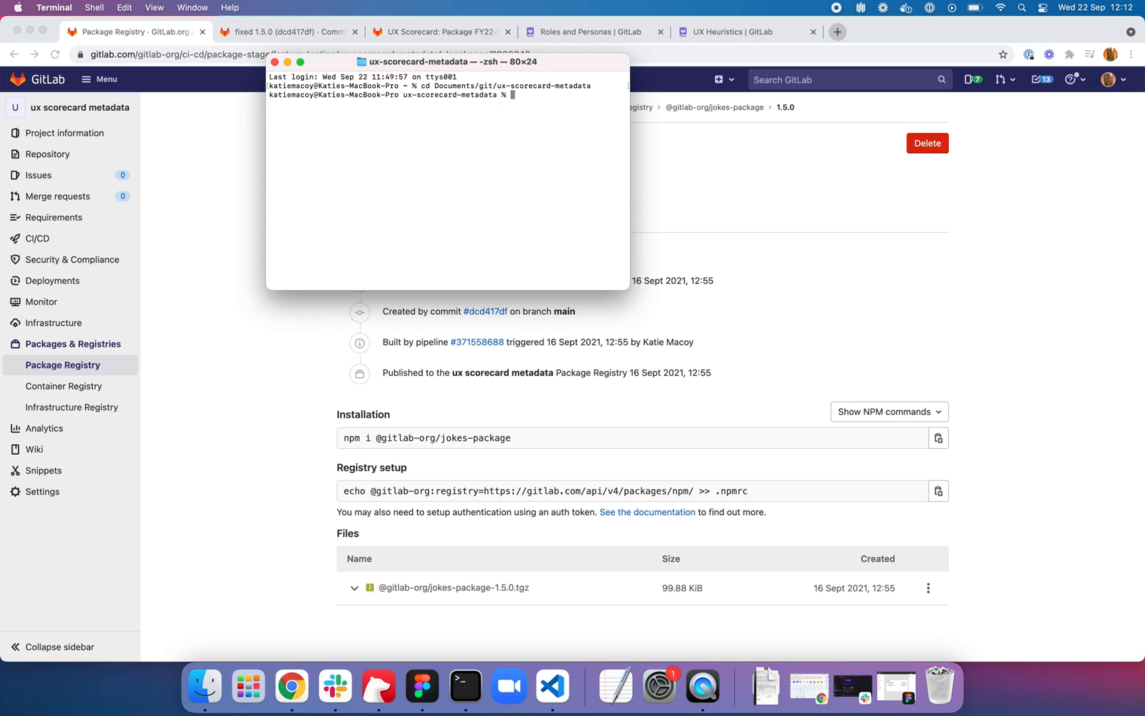
key("super+v")
key("Return")
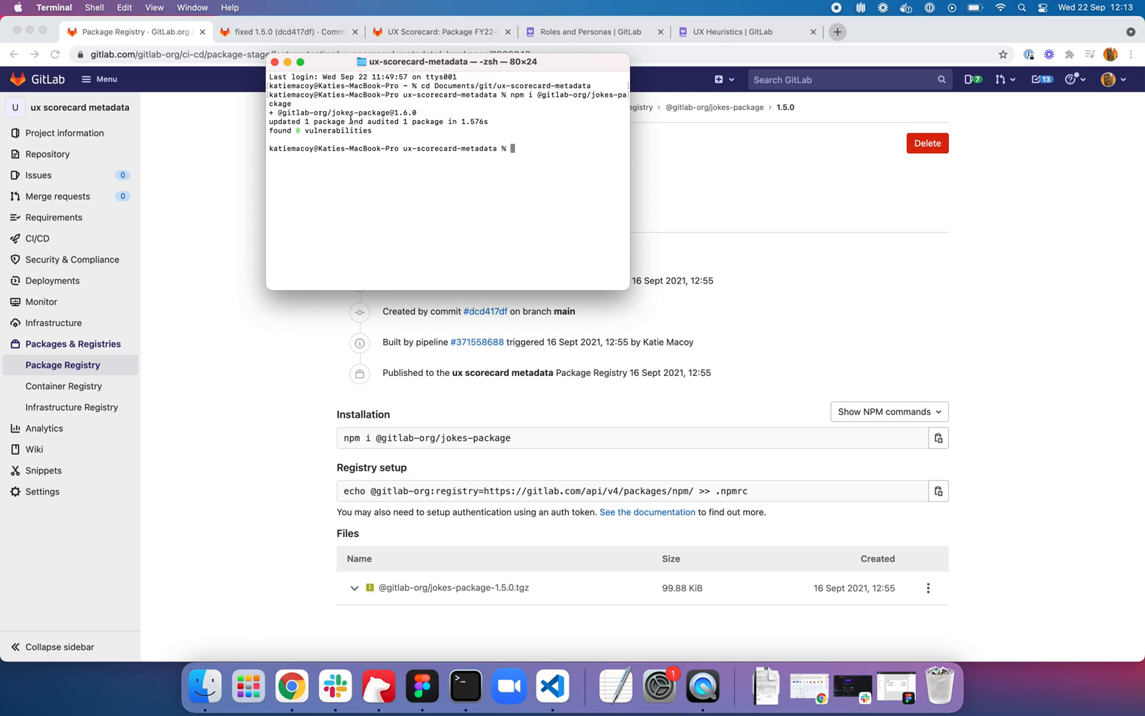
left_click_drag(397, 69, 347, 338)
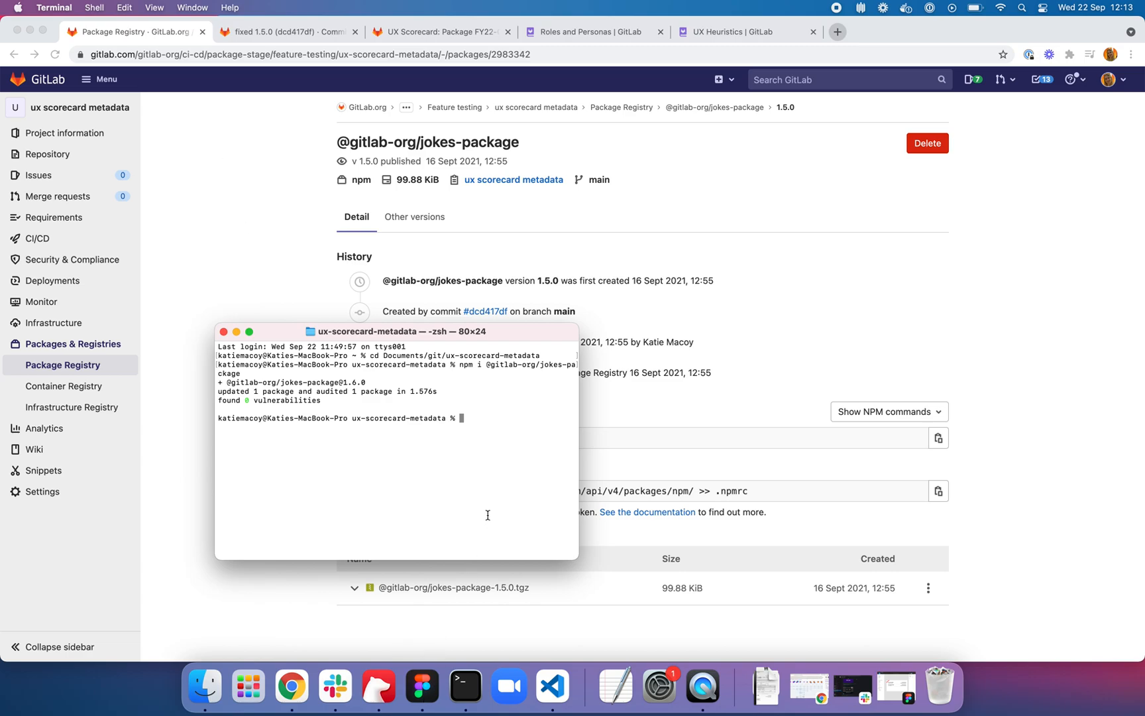
type("npm i @gitlab-org/jokes-package@")
type("1.5.0")
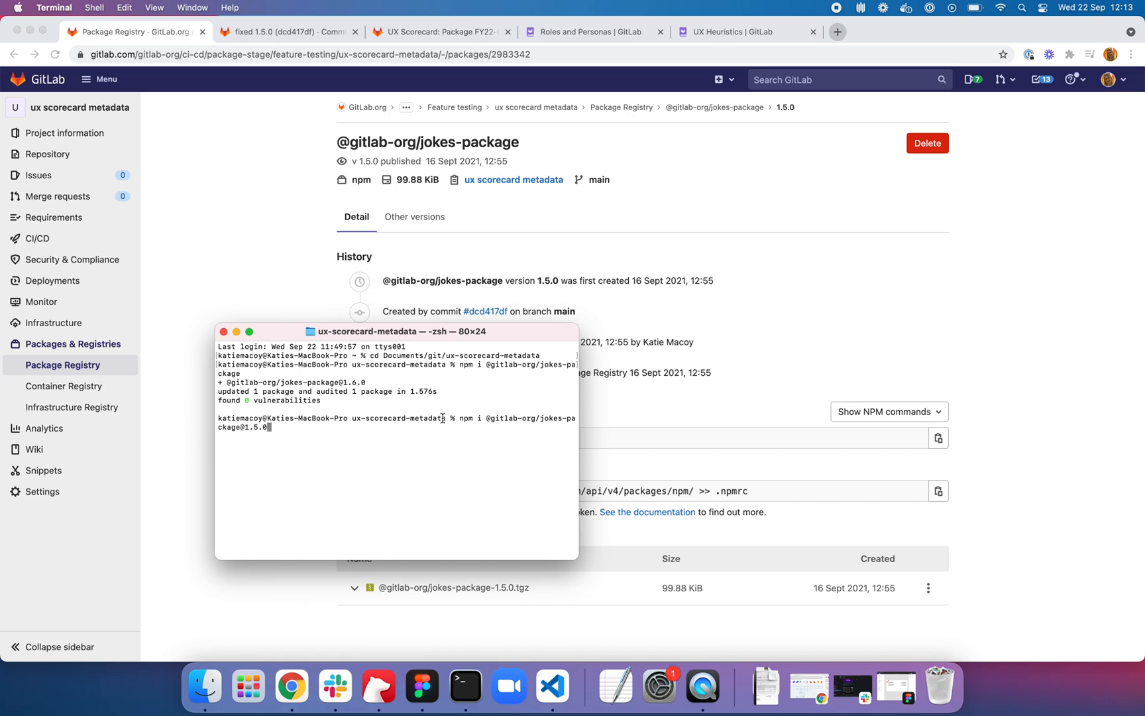
left_click_drag(500, 331, 472, 164)
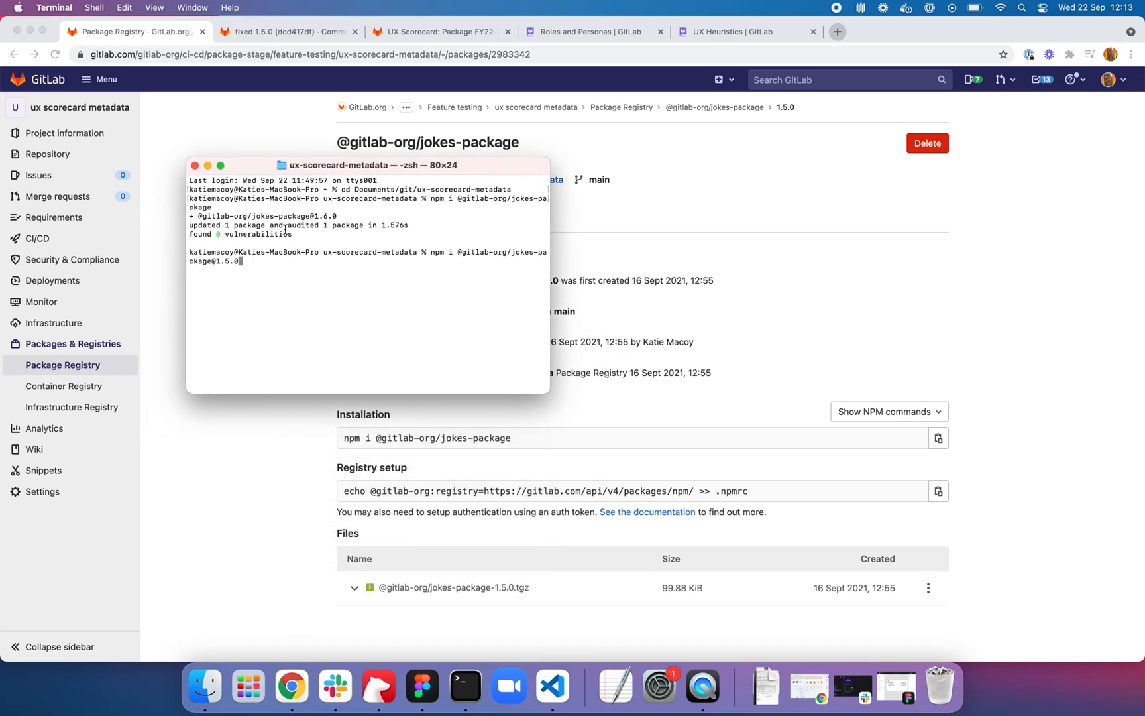
key("Return")
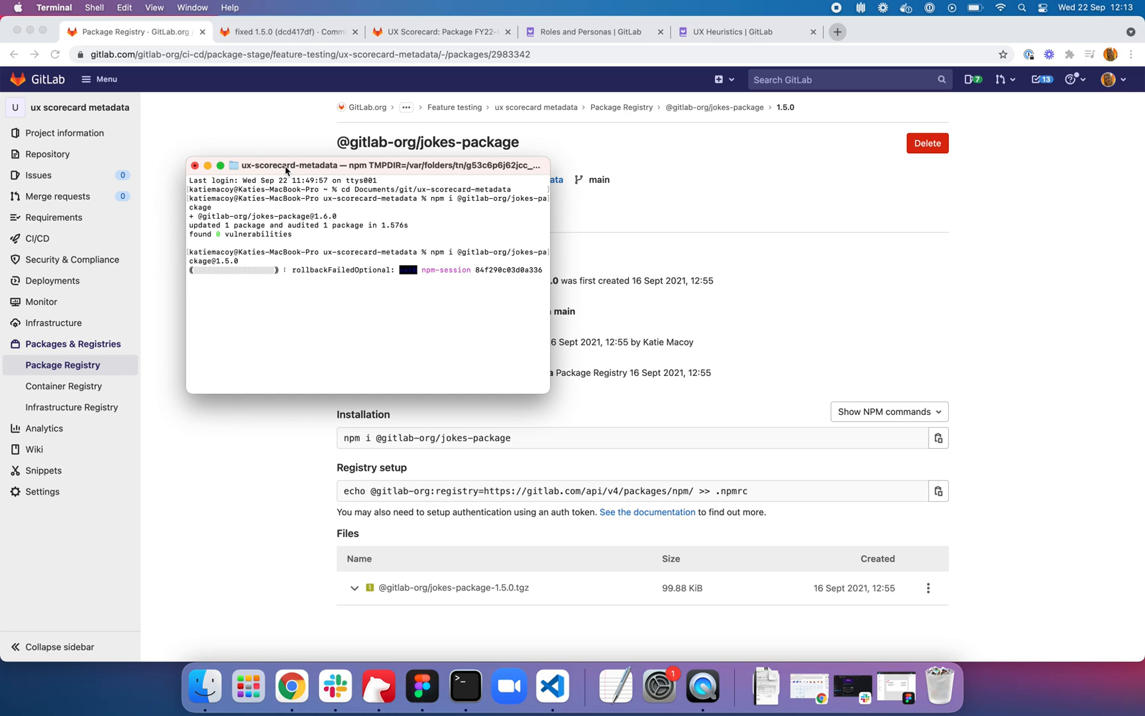
left_click_drag(280, 166, 354, 193)
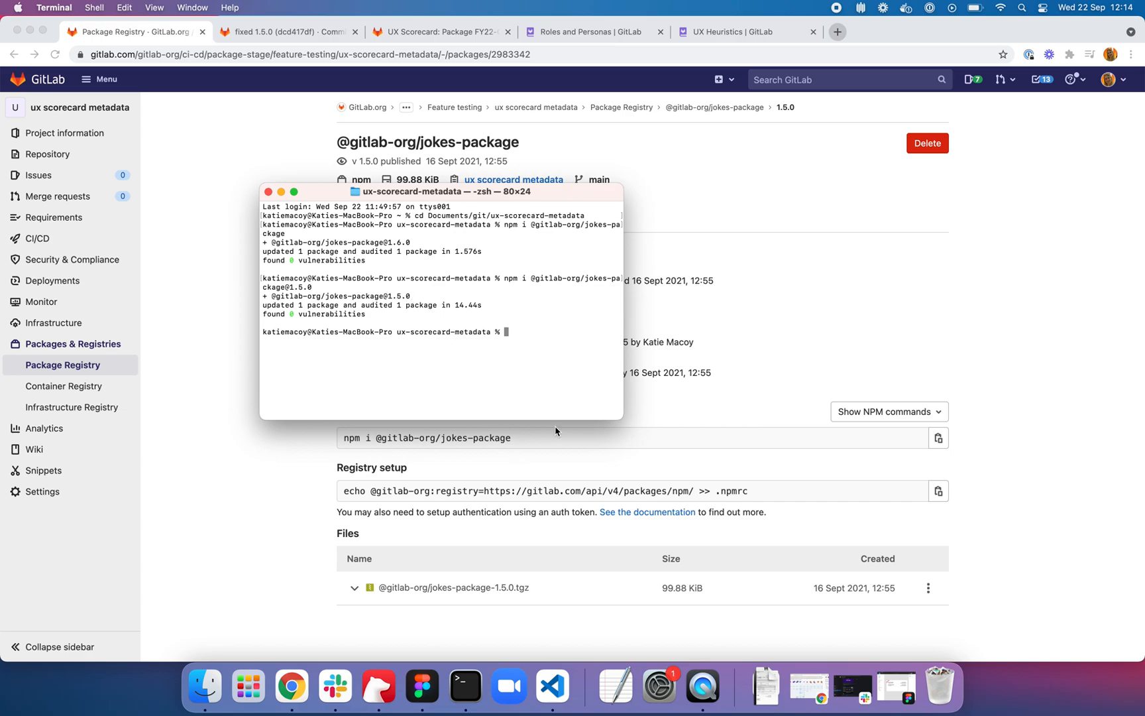
Open the current project folder in Finder with open ., and open package.json in VS Code to check the jokes-package dependency version.
type("open .")
key("Return")
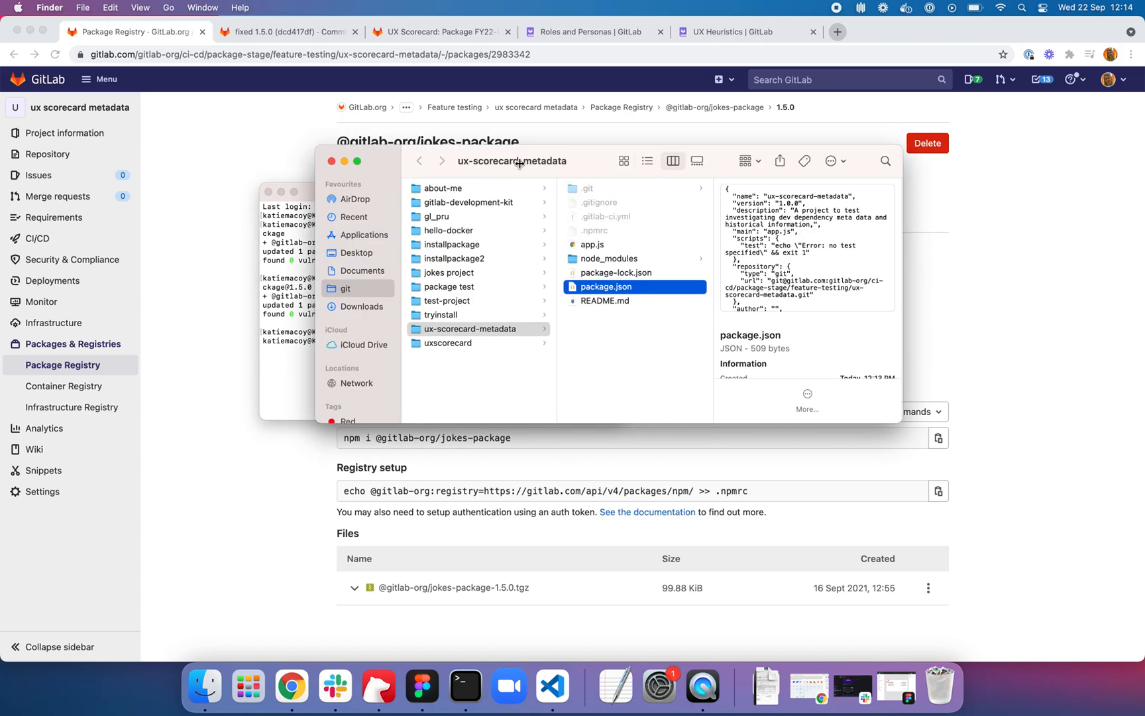
left_click(590, 288)
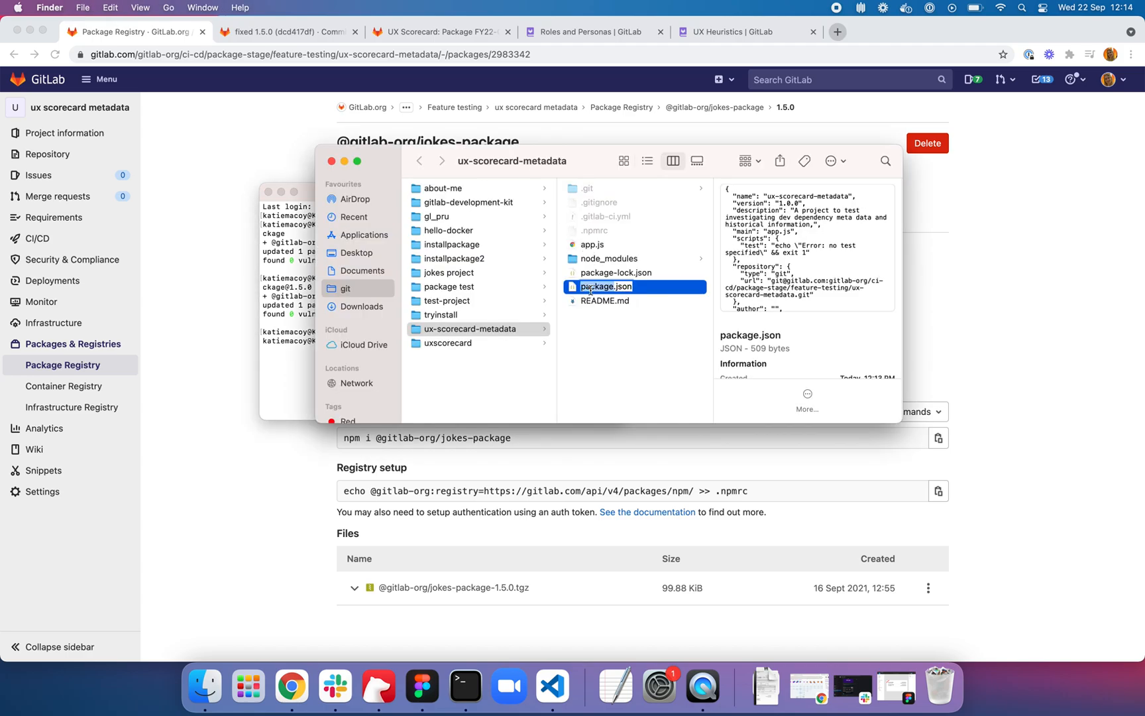
double_click(576, 291)
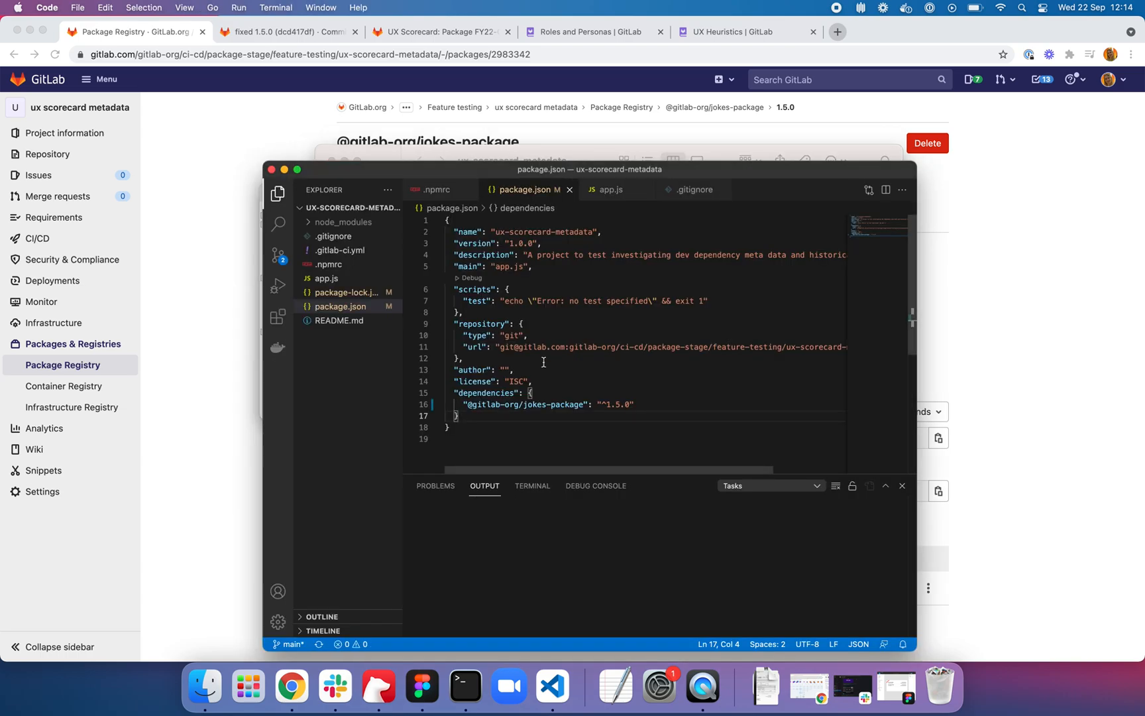
left_click(555, 441)
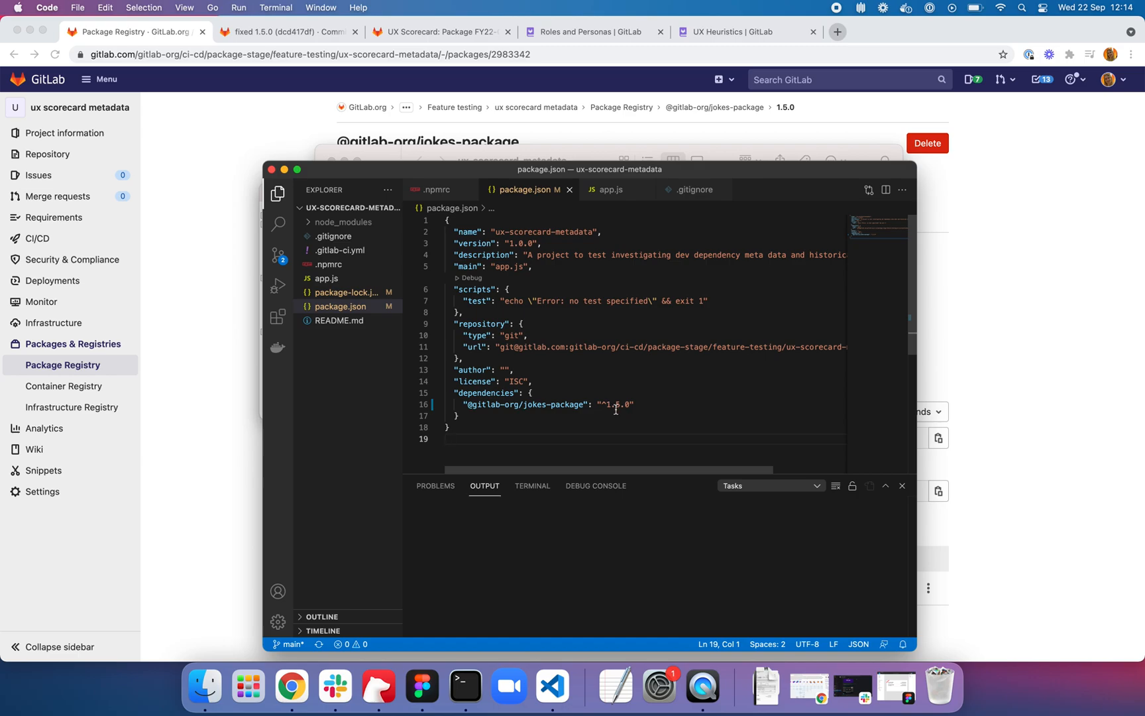
Switch back to Terminal, check the repository with git status, and stage all changes with git add.
left_click(466, 686)
type("git status")
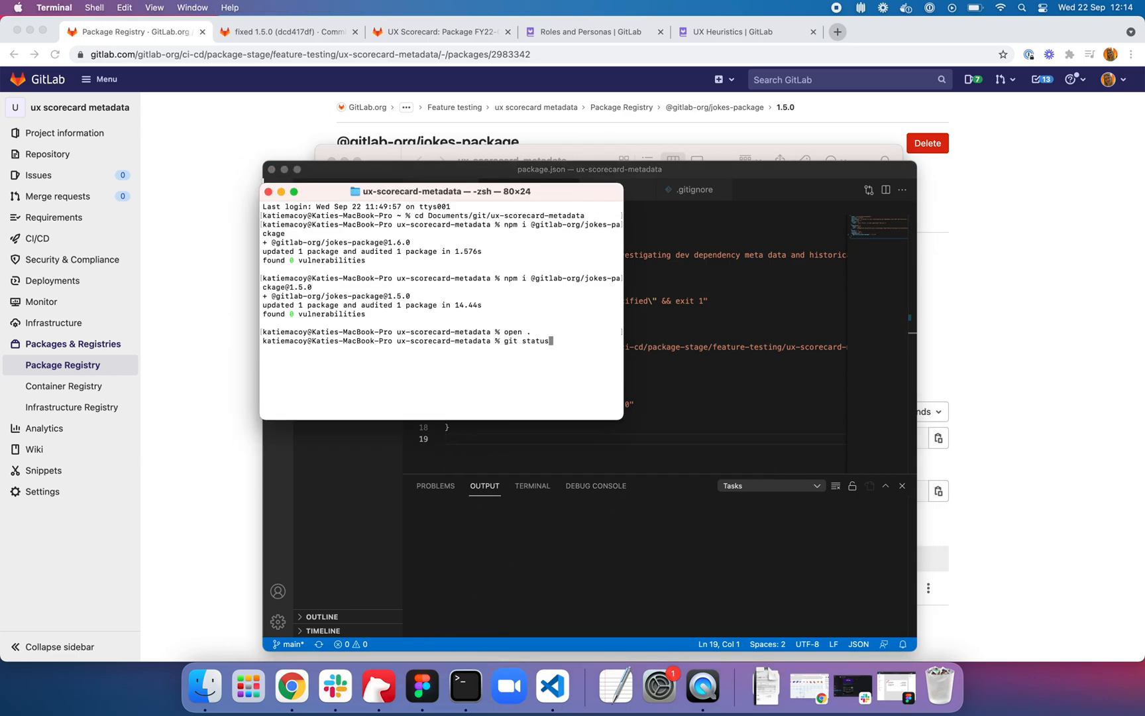
key("Return")
type("git add .")
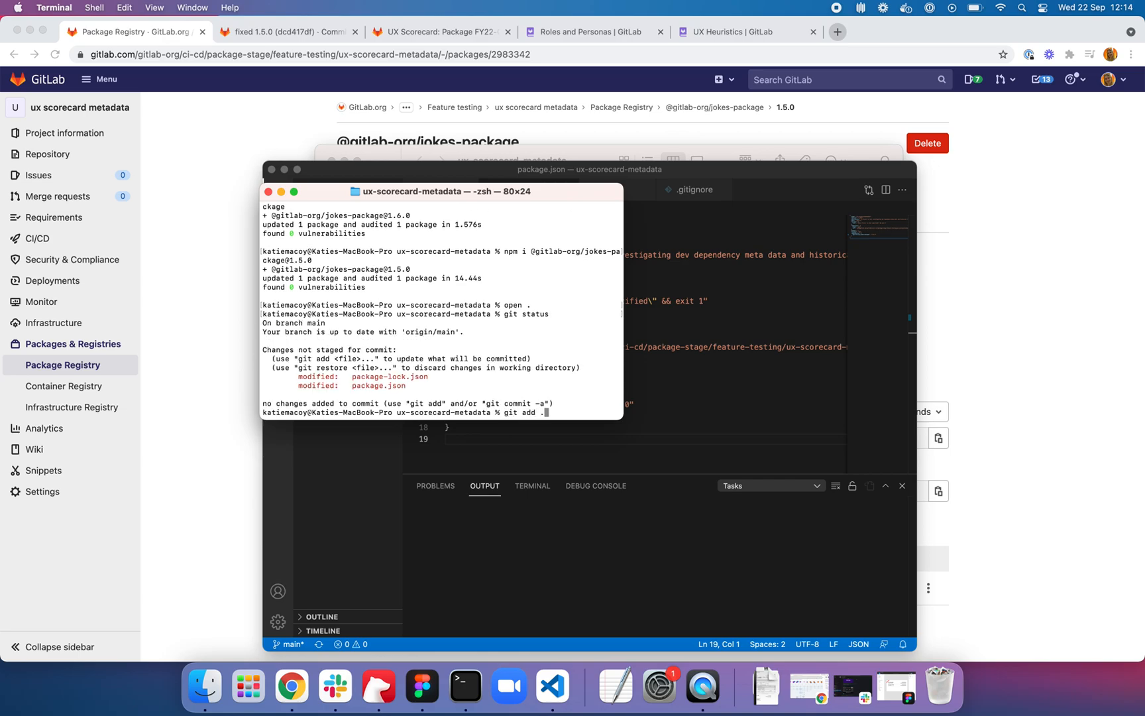
key("Return")
Commit the staged changes with the message "package at 1.5.0" and push them with git push origin.
type("git commit")
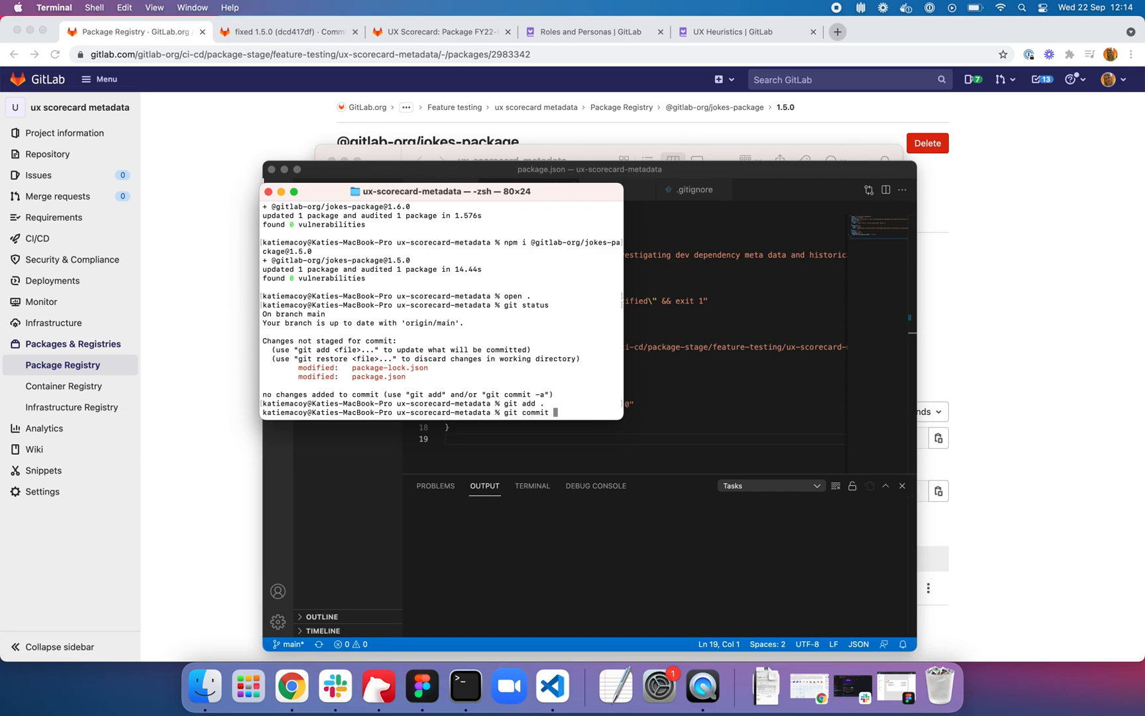
type("m")
key("BackSpace")
type("-m \"package at 1.50")
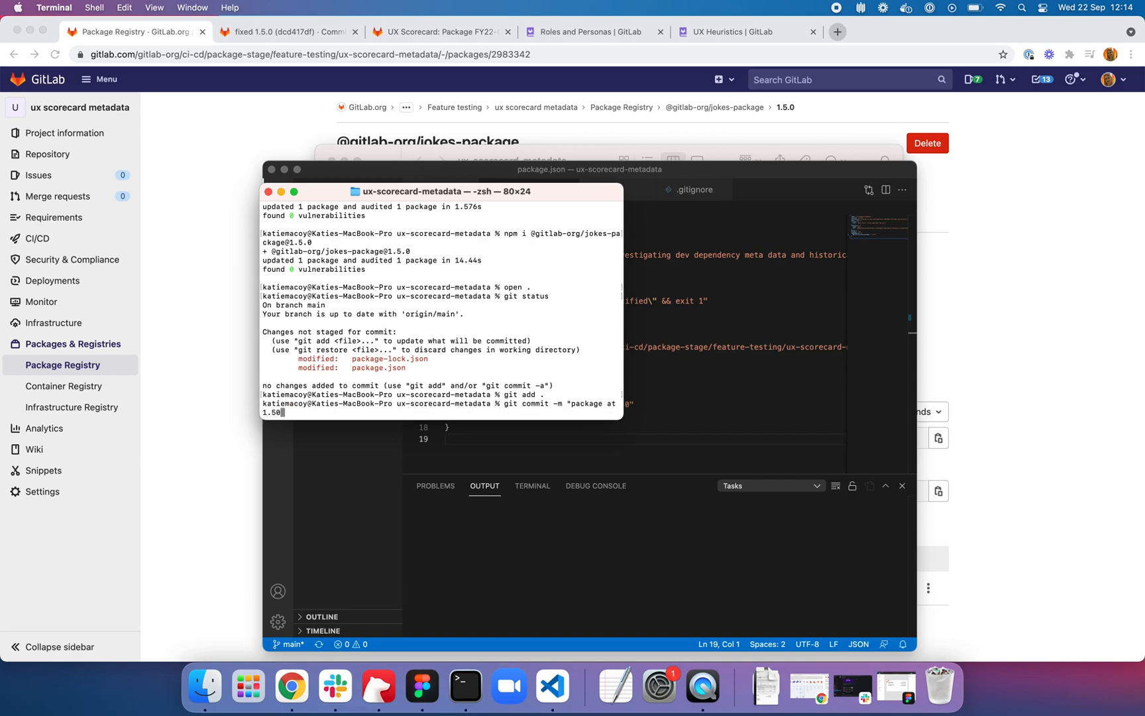
key("Left")
type(".")
key("Right")
type("\"")
key("Return")
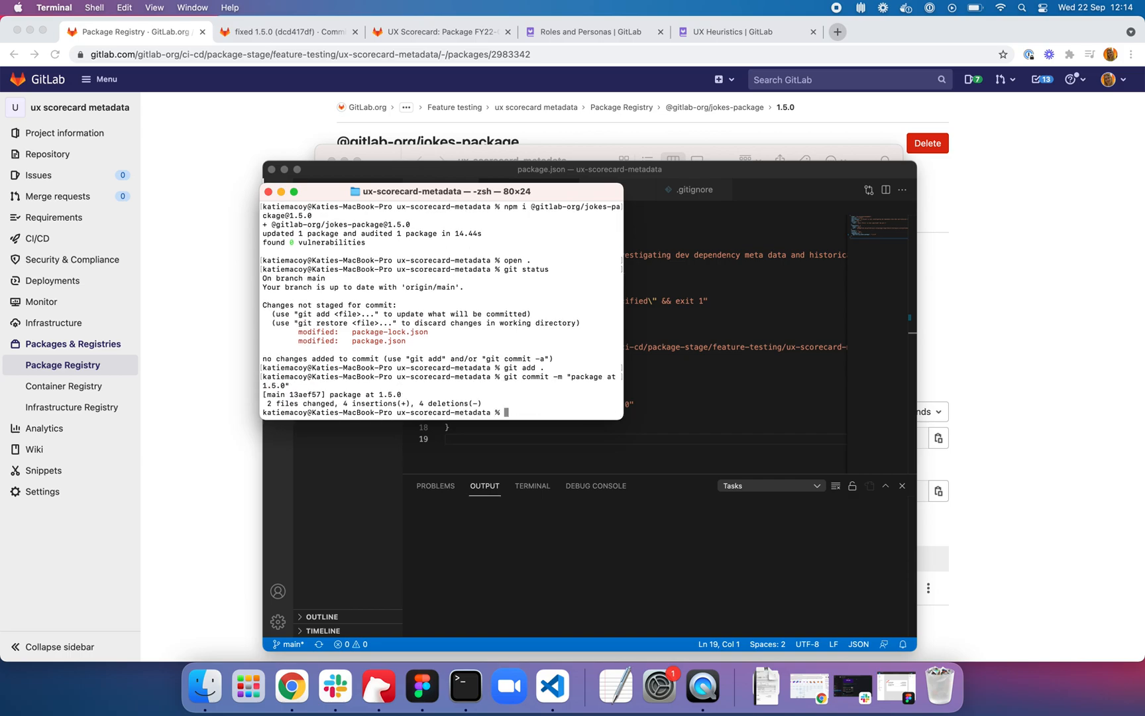
type("git push origin")
key("Return")
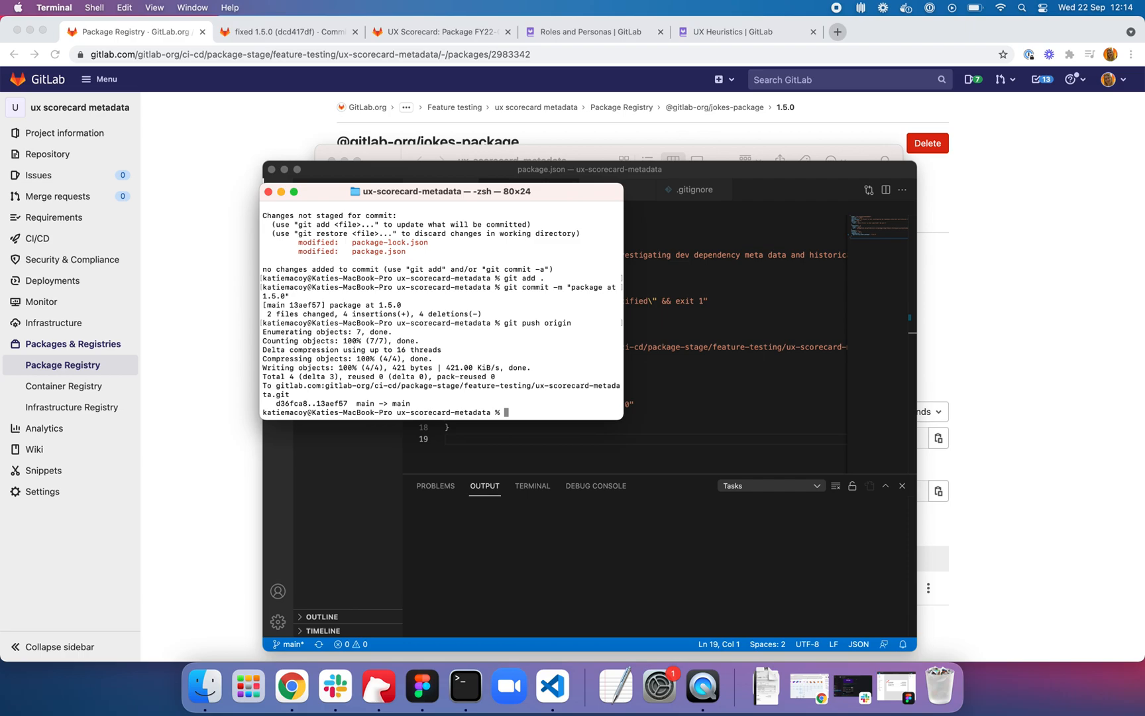
Switch to Chrome, refresh the project's pipelines list, and view the all_tests job log of the latest "package at 1.5.0" pipeline.
left_click(179, 260)
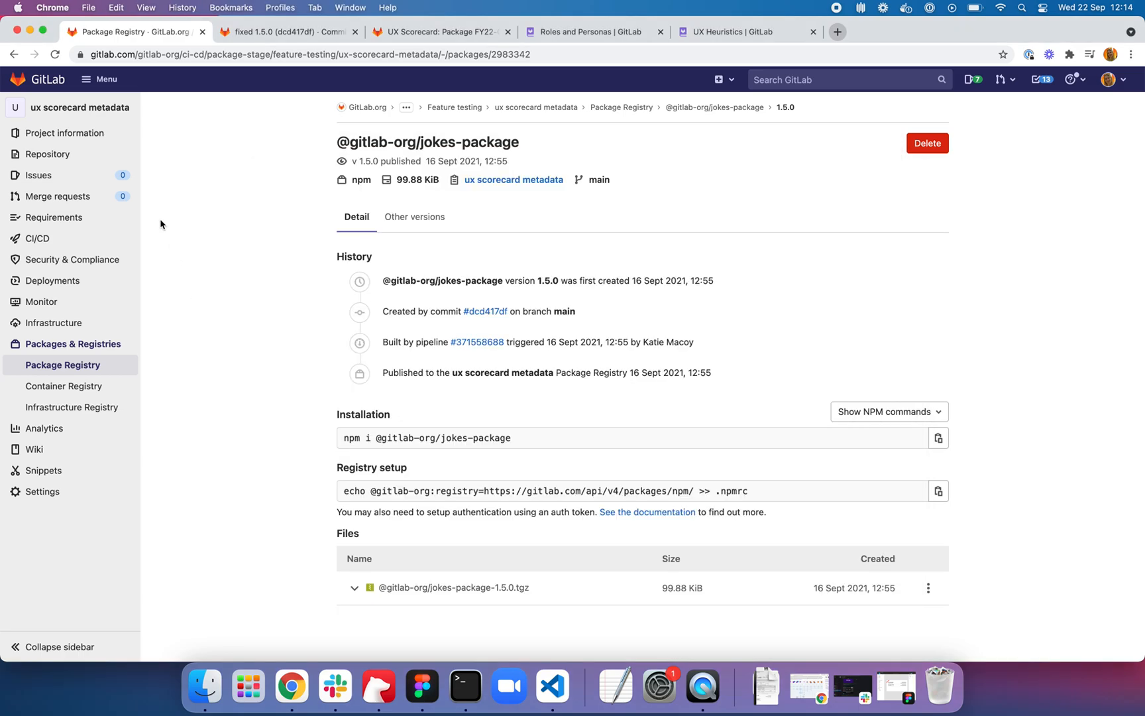
mouse_move(85, 239)
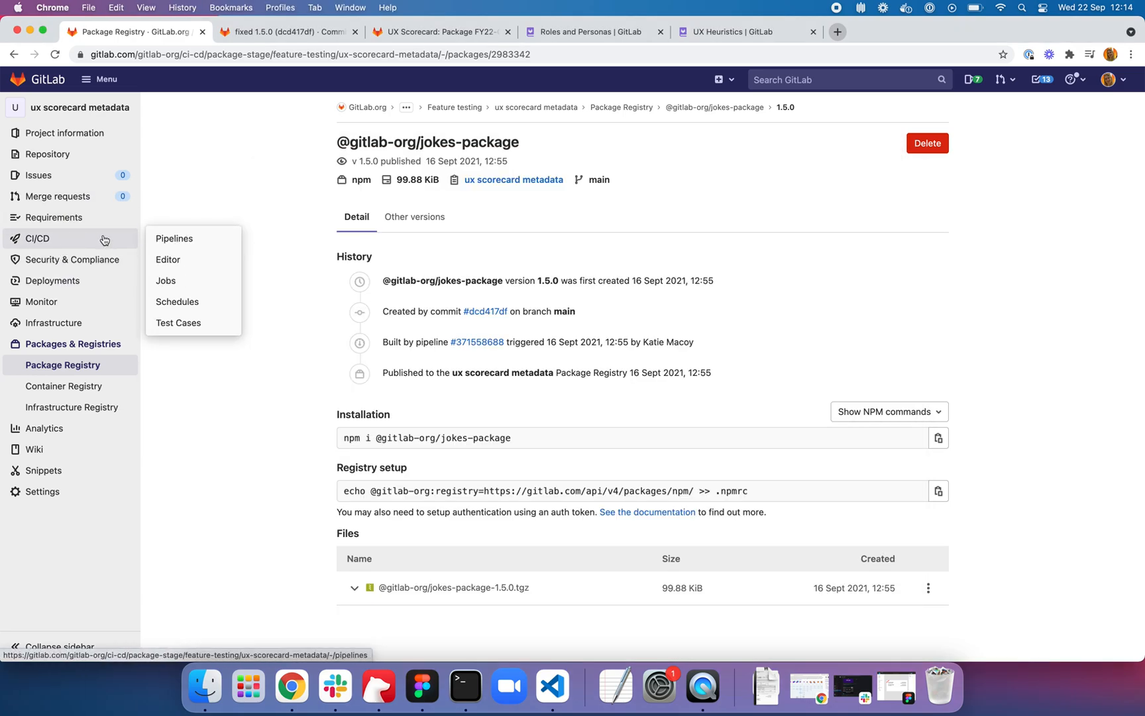
left_click(159, 236)
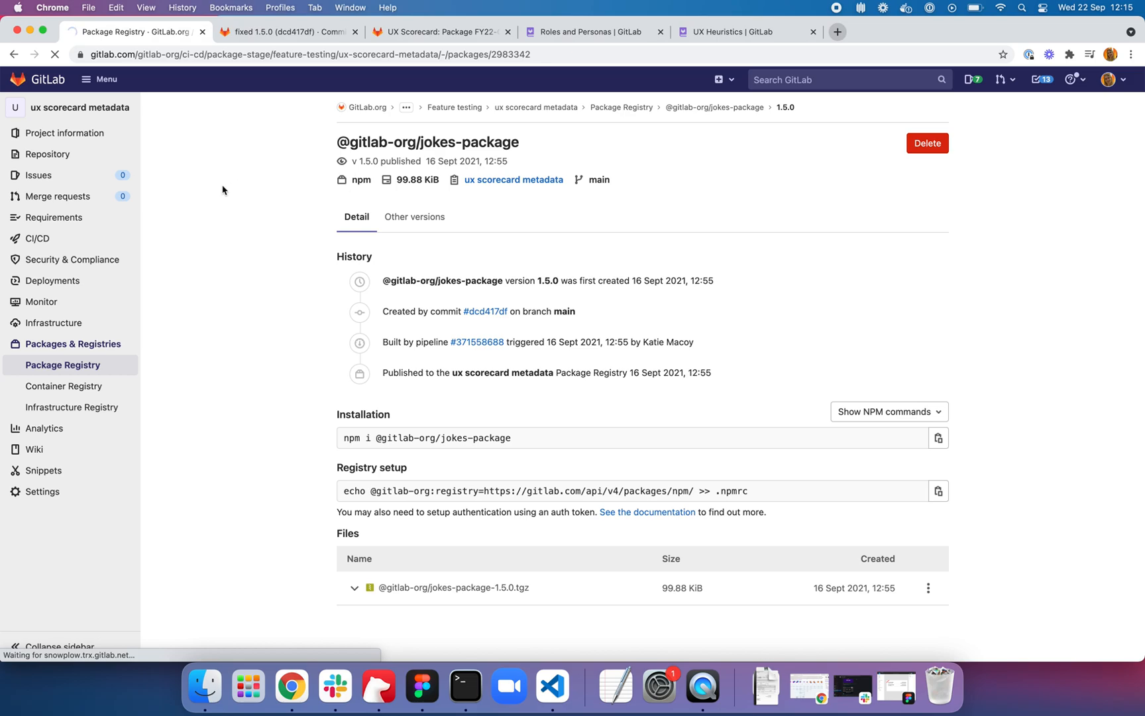
mouse_move(98, 242)
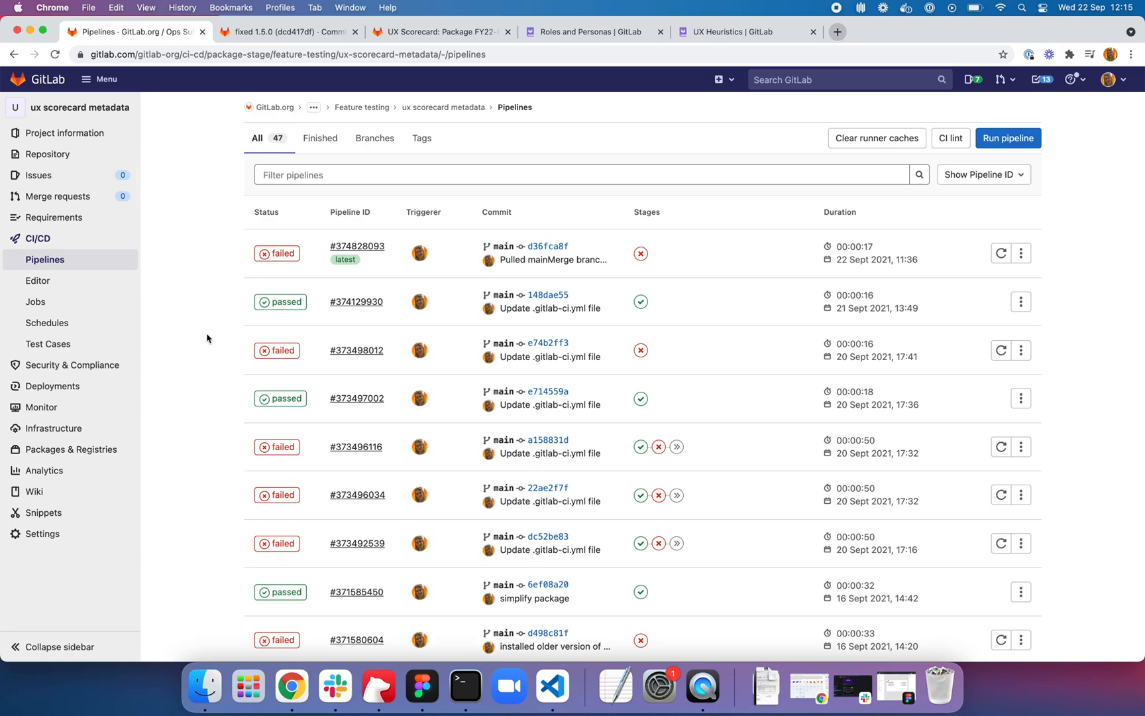
key("super+r")
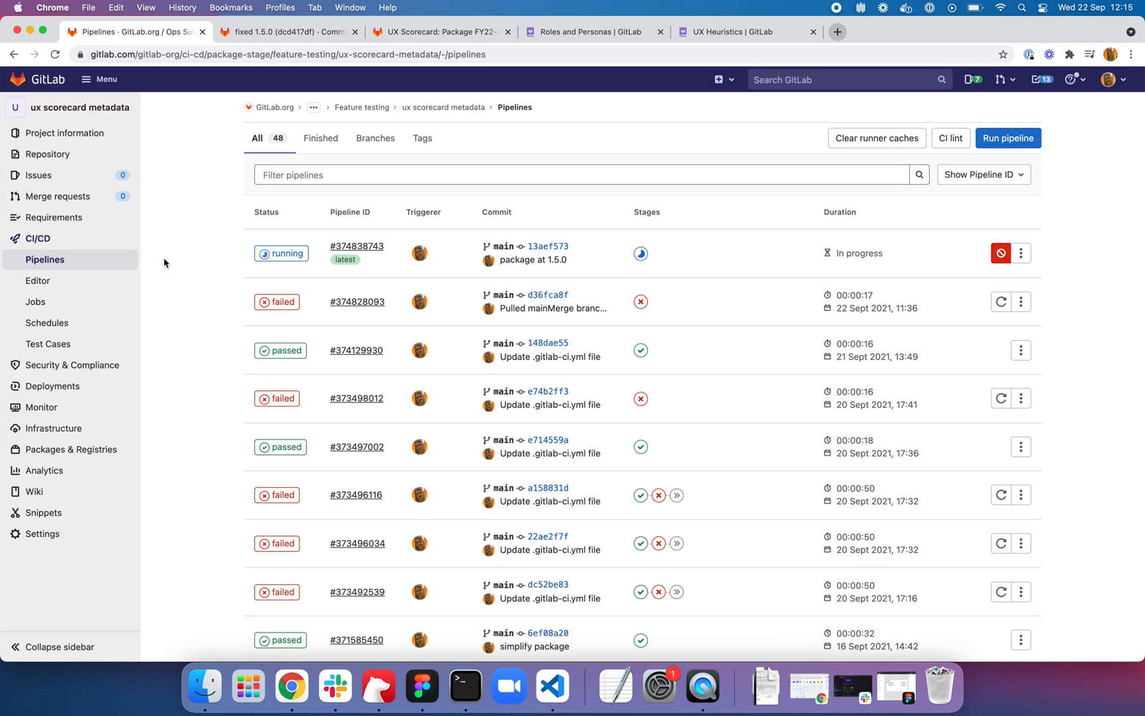
left_click(277, 258)
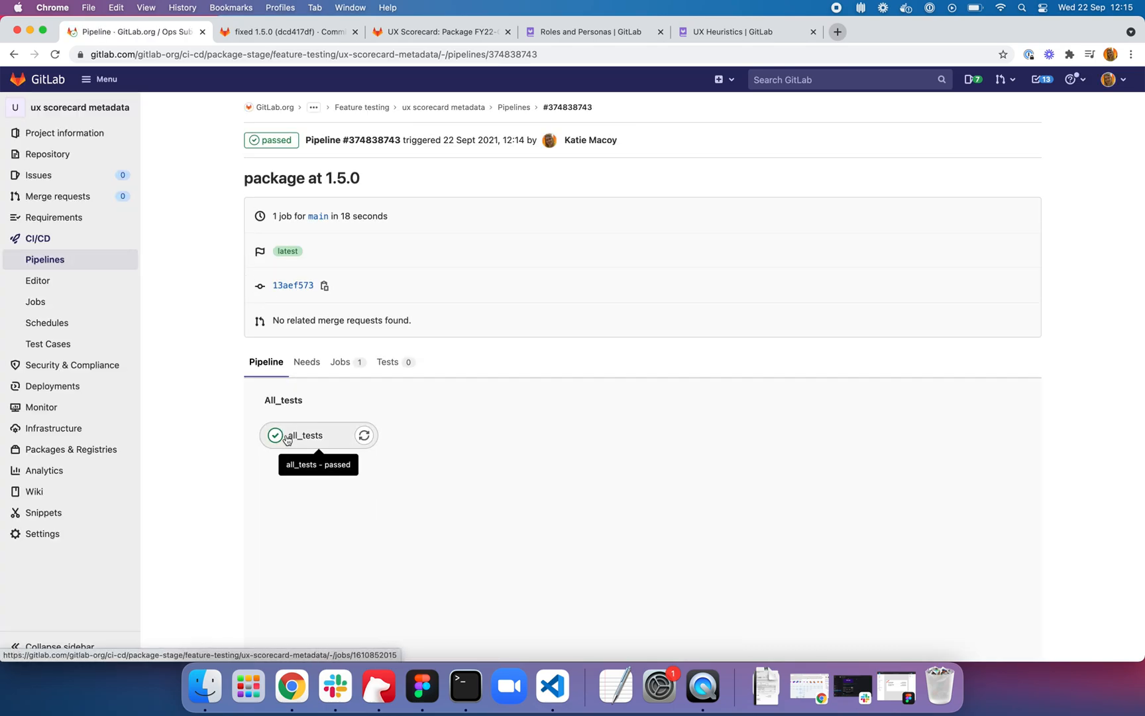
left_click(287, 437)
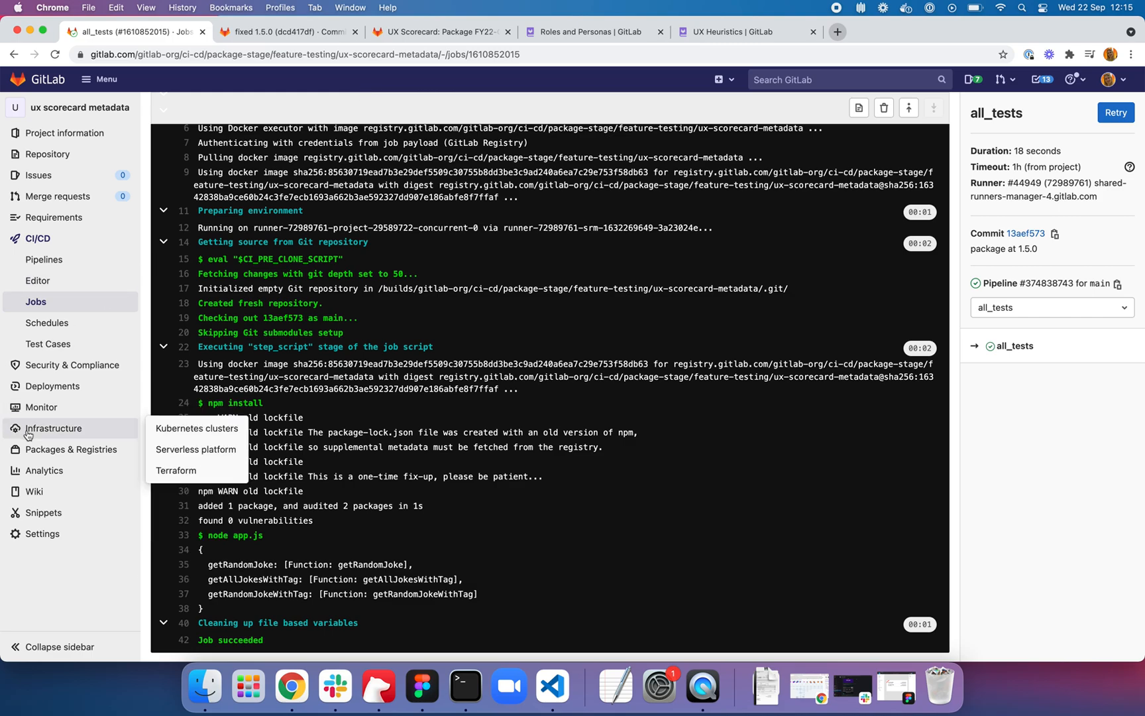
Go to the project's Package Registry and filter the packages by "jokes-package".
mouse_move(64, 454)
left_click(160, 449)
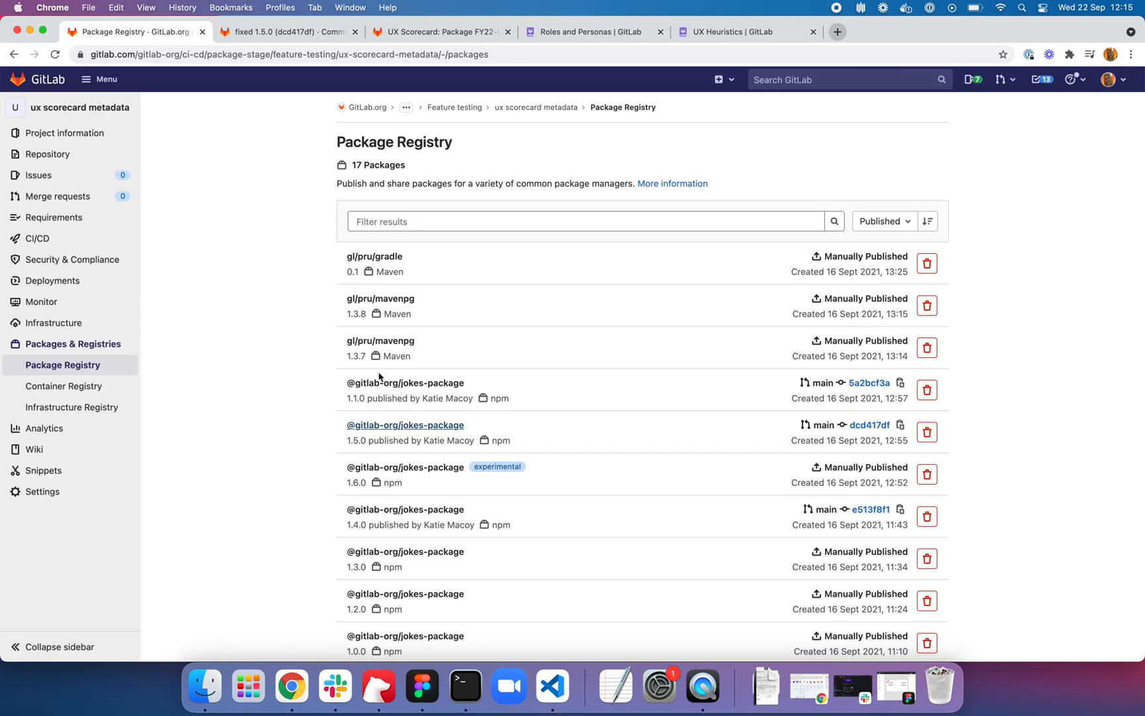
scroll(270, 309, "down", 1)
scroll(270, 309, "up", 1)
scroll(269, 452, "down", 2)
scroll(269, 453, "up", 2)
left_click(439, 222)
type("jokes-package")
key("Return")
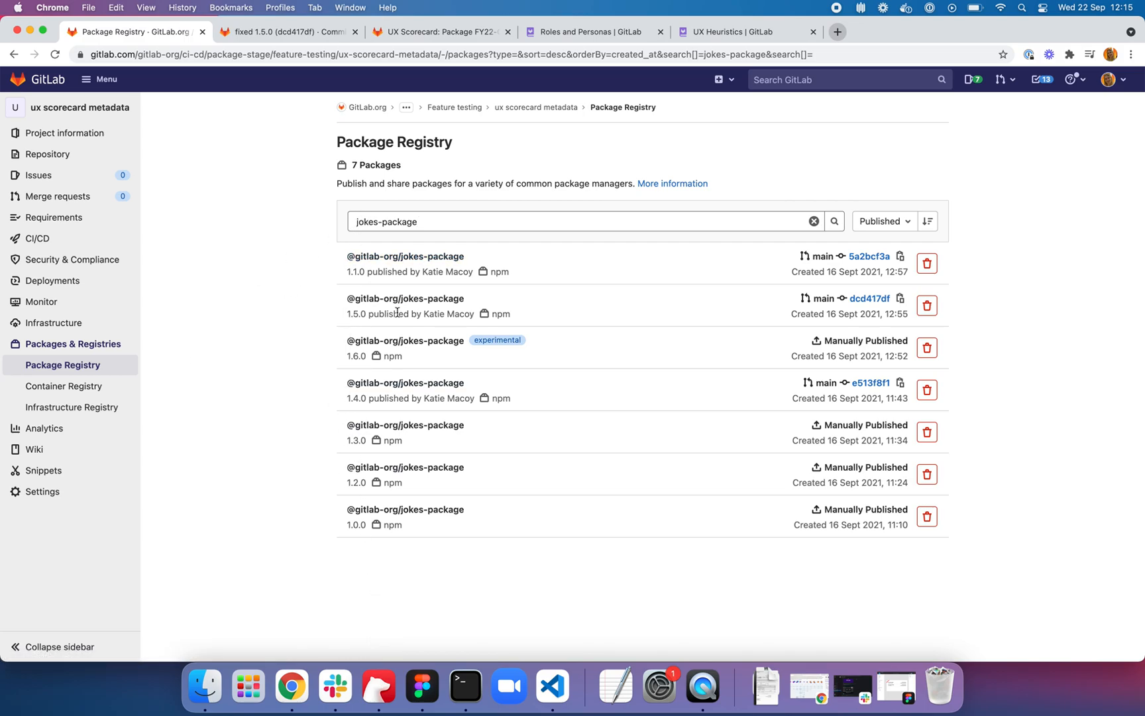
View the details of jokes-package 1.6.0, and open version 1.5.0 from its list of other versions.
left_click(420, 343)
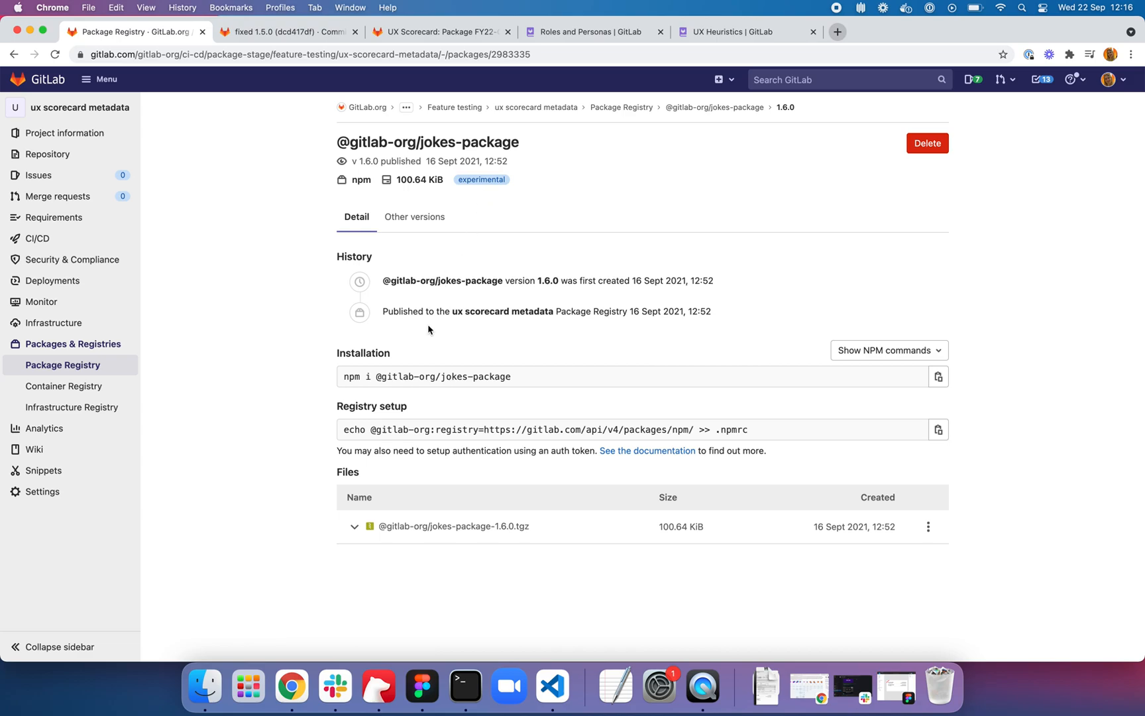
left_click(424, 224)
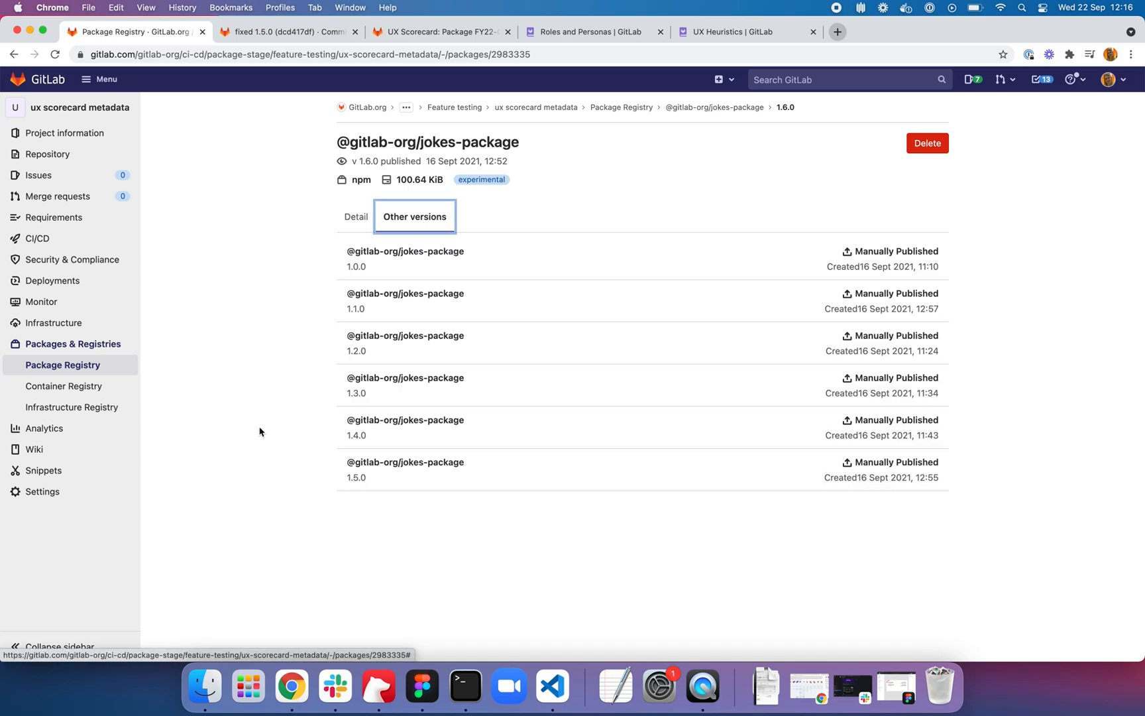
left_click(391, 465)
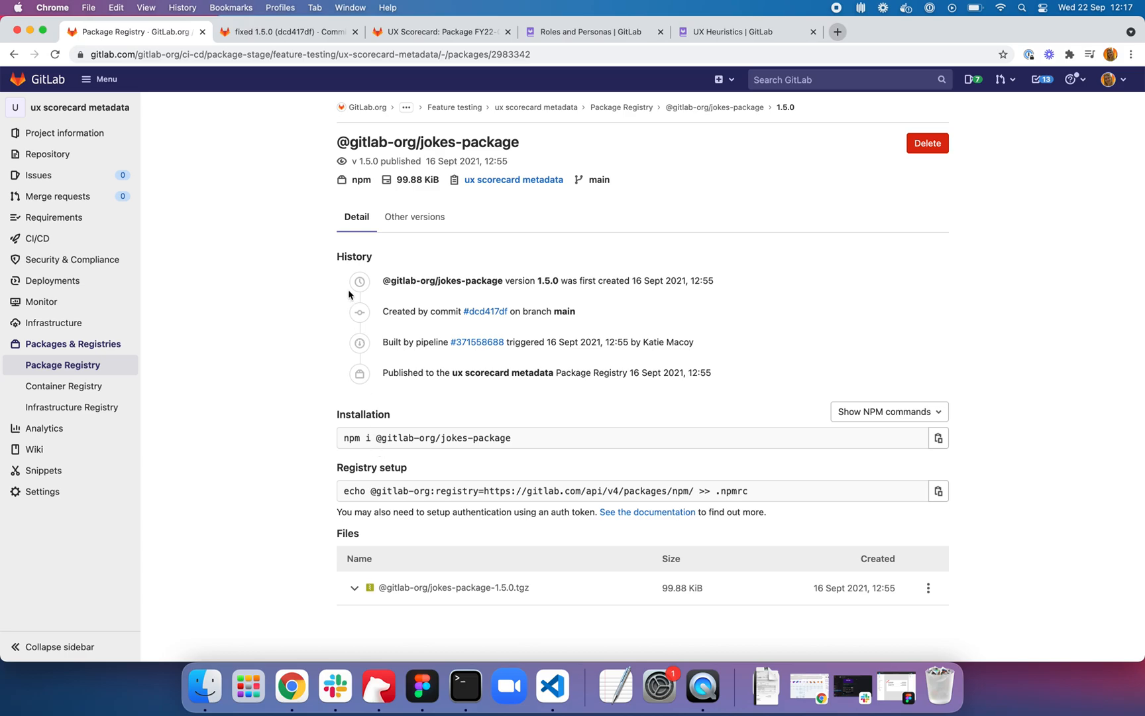
Review the scoring table with its badges and descriptions on the UX Heuristics handbook page, and return to the package details.
left_click(693, 30)
scroll(454, 264, "up", 10)
scroll(454, 265, "down", 3)
scroll(454, 264, "up", 2)
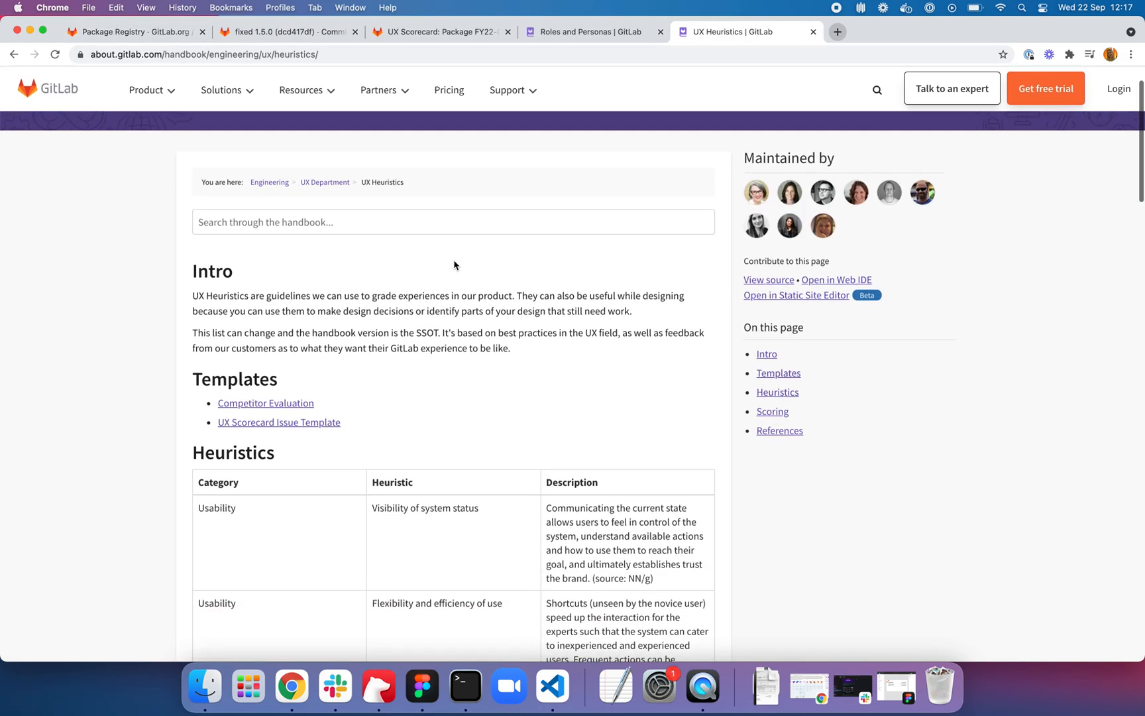
scroll(454, 265, "down", 20)
scroll(437, 260, "up", 10)
scroll(436, 258, "up", 5)
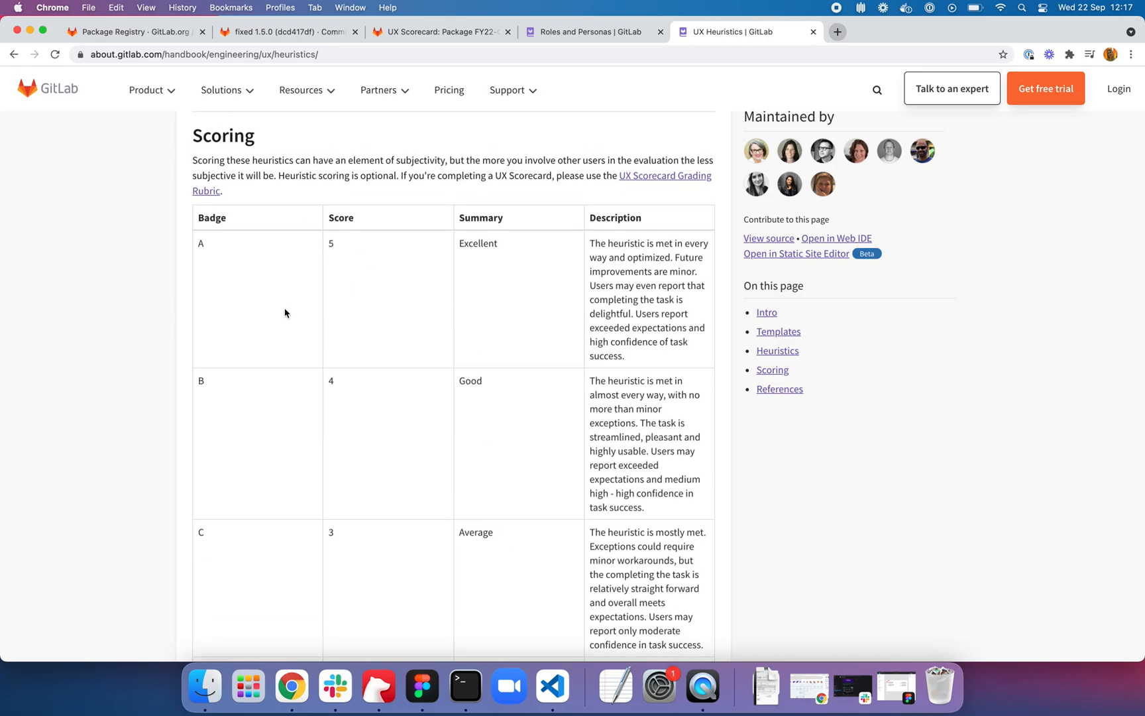
scroll(286, 311, "down", 3)
scroll(261, 383, "down", 4)
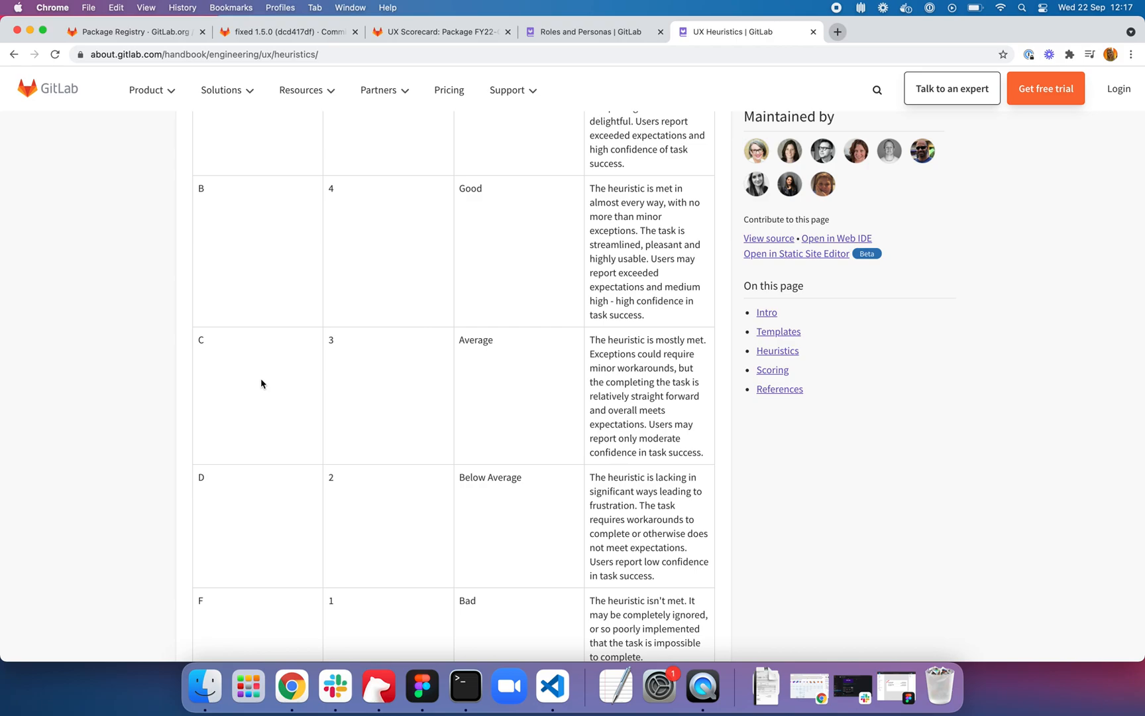
scroll(350, 297, "up", 3)
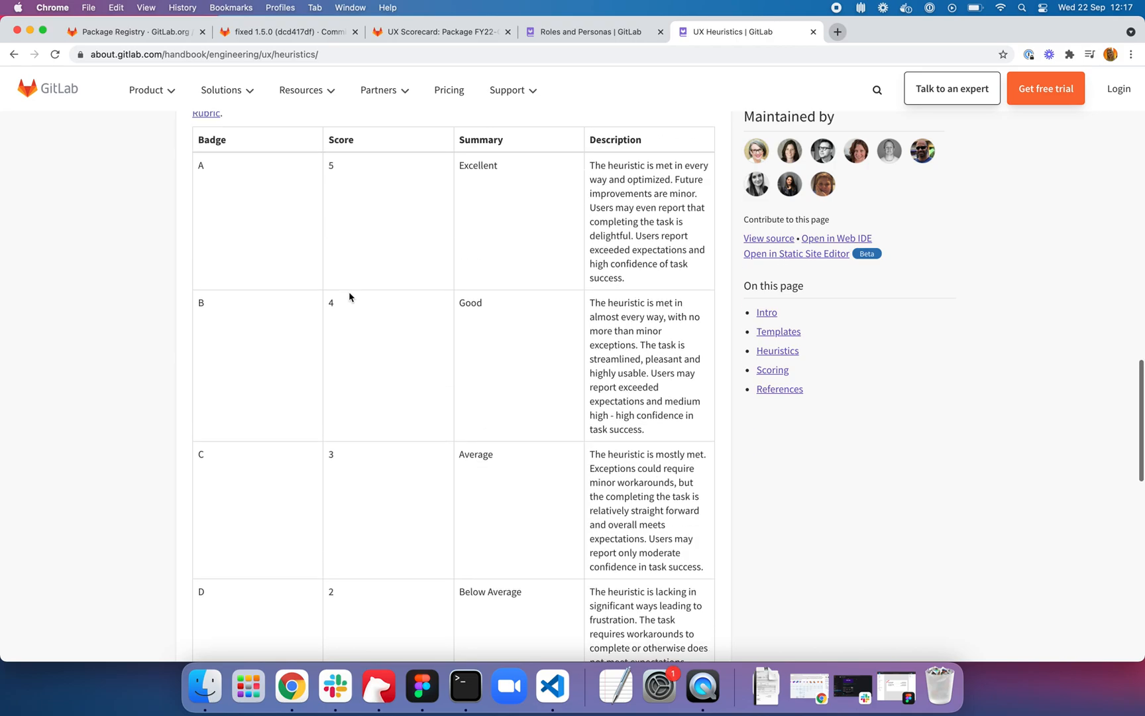
left_click(129, 34)
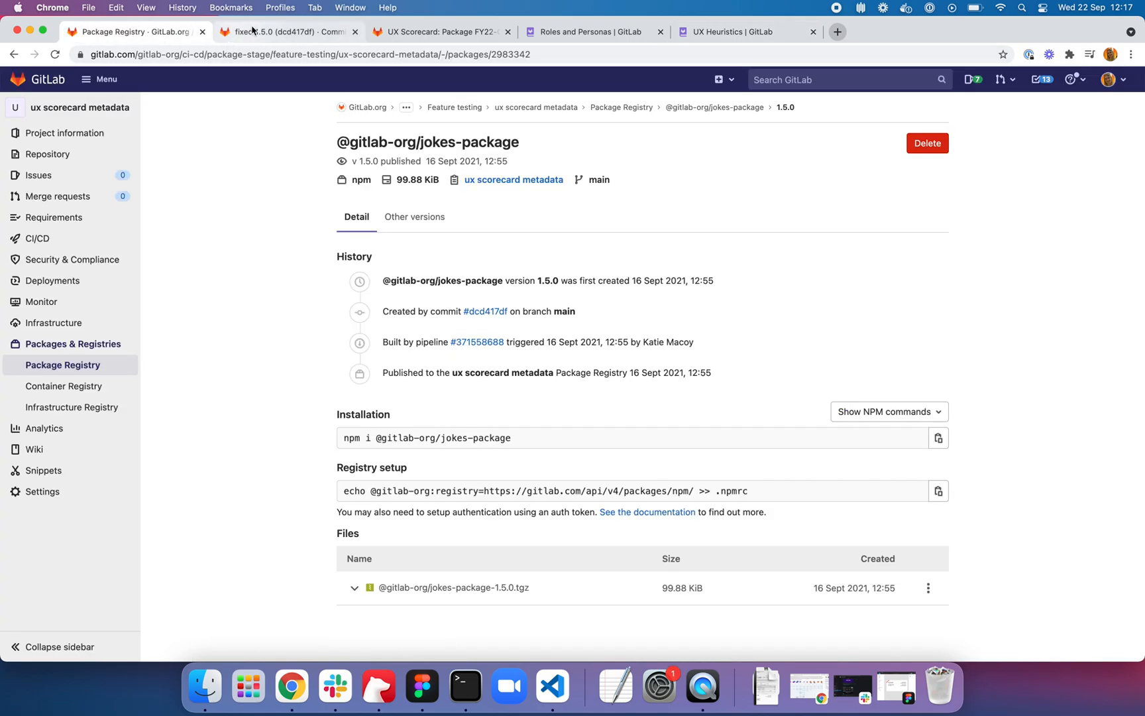